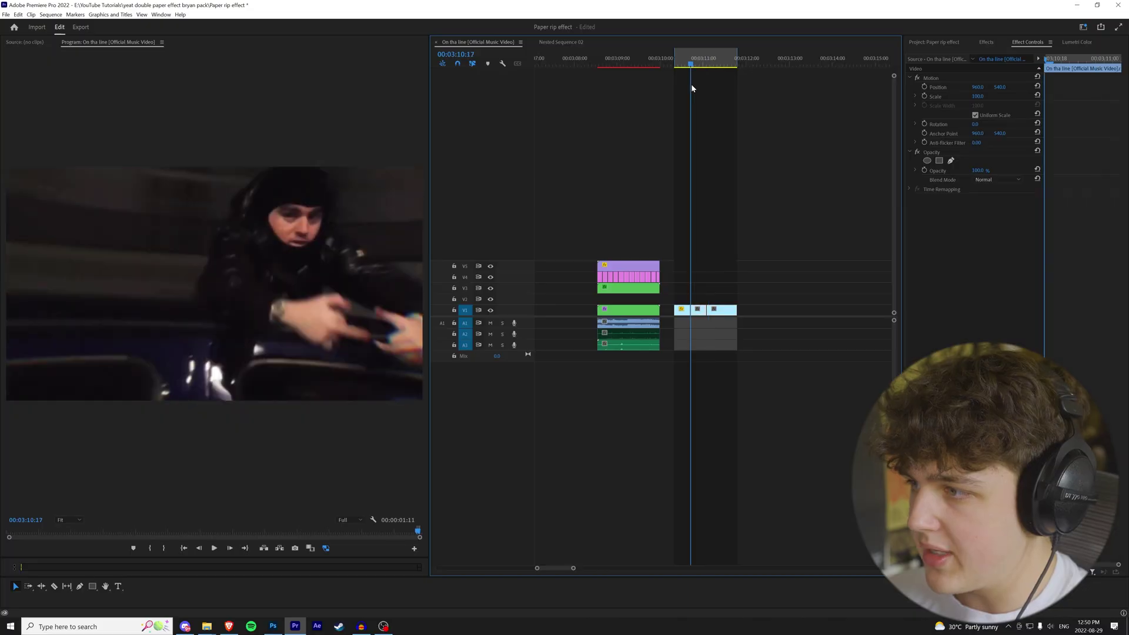
Import BlackSheet6, BlackSheet10 and BlackSheet12 from the PAPER PACK folder, stacking them on V3, V4 and V5 above the three footage clips
scroll(766, 187, "up", 2)
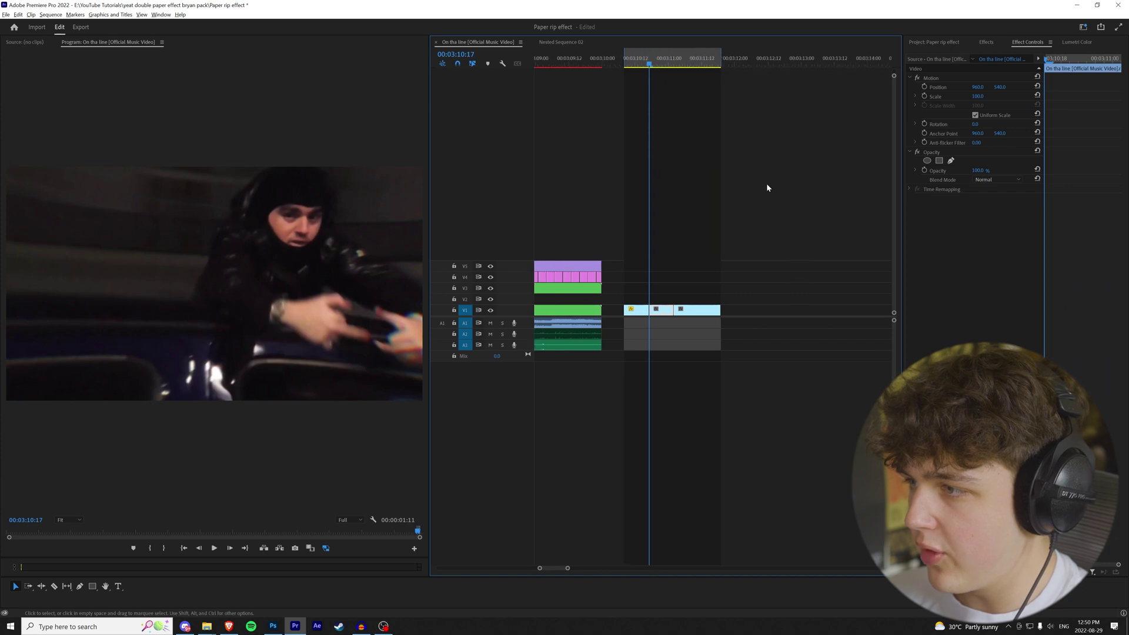
left_click(206, 627)
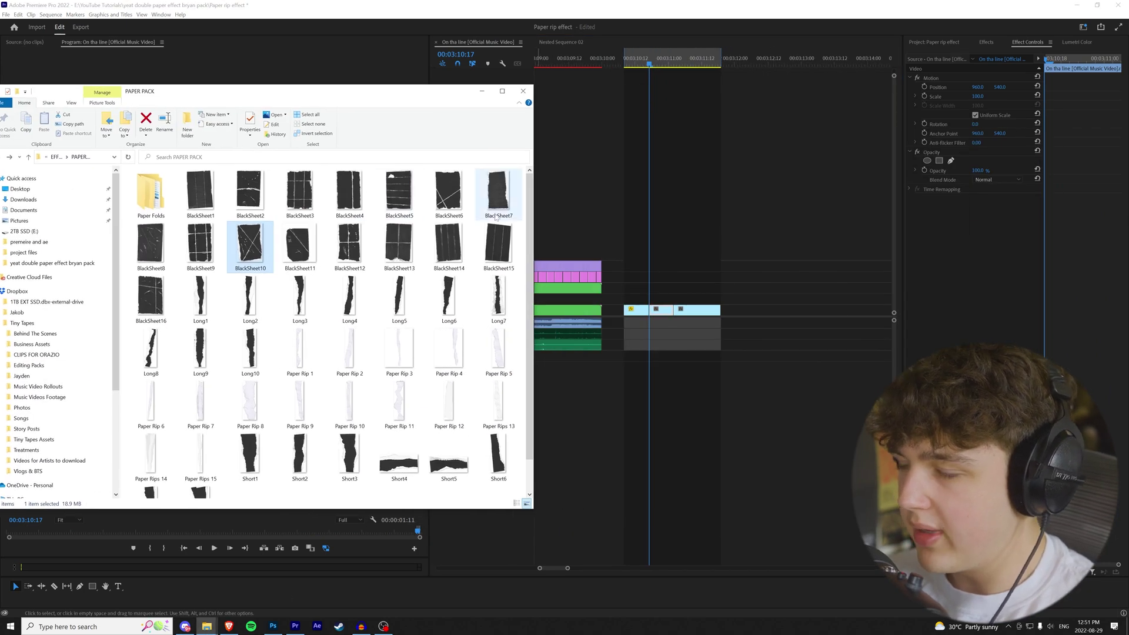
left_click_drag(670, 283, 632, 287)
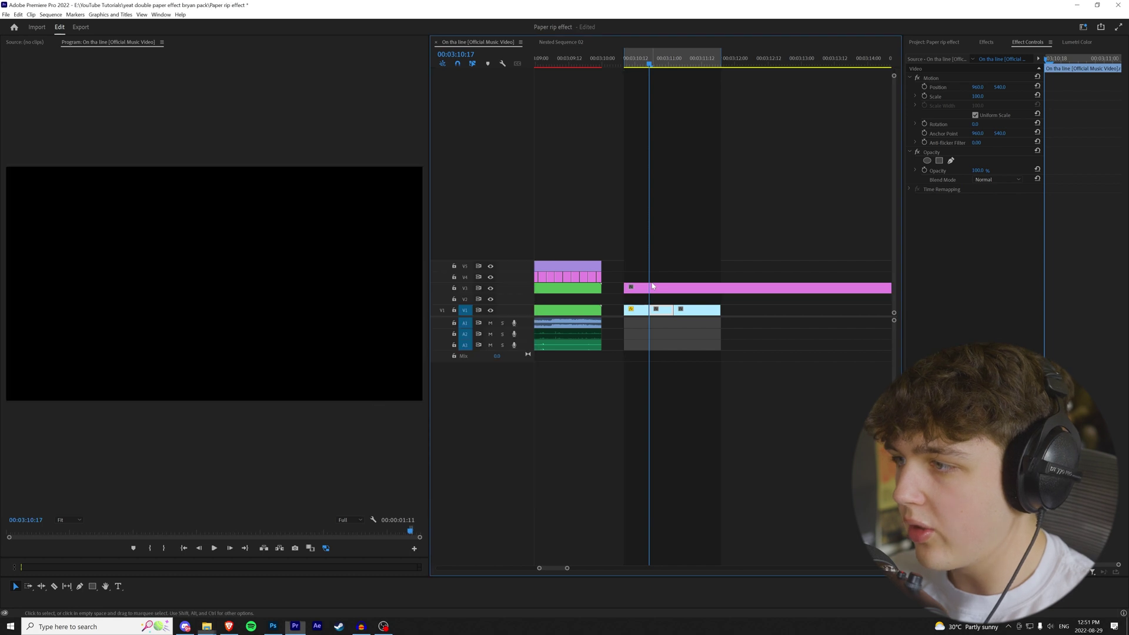
mouse_move(207, 626)
left_click(82, 587)
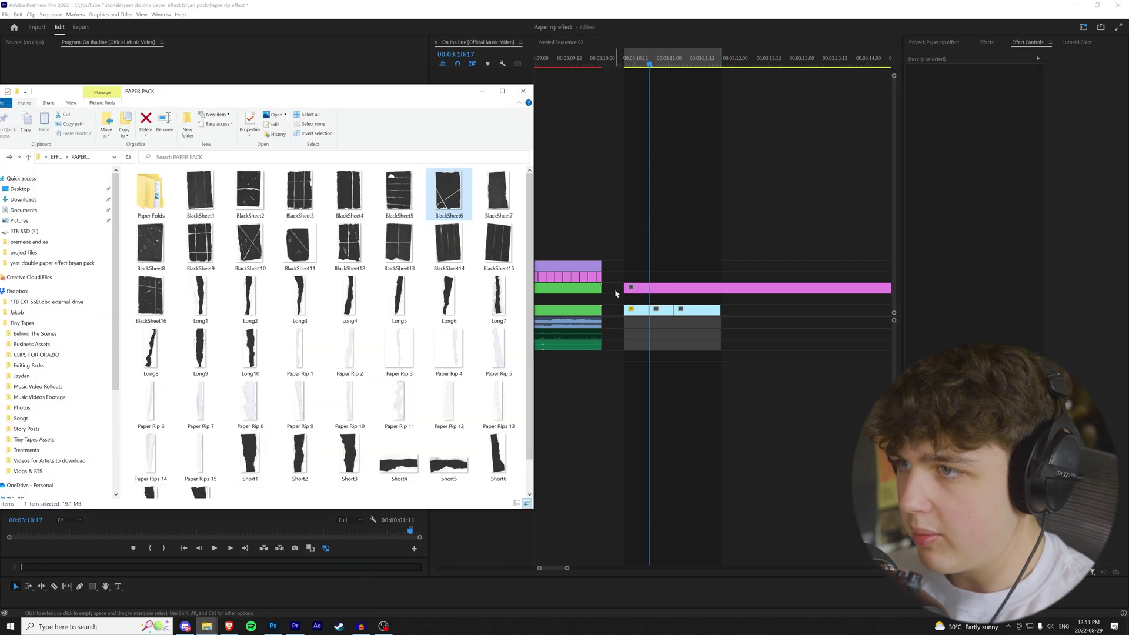
left_click_drag(250, 244, 631, 277)
left_click_drag(350, 243, 634, 266)
left_click(671, 238)
scroll(654, 194, "up", 2)
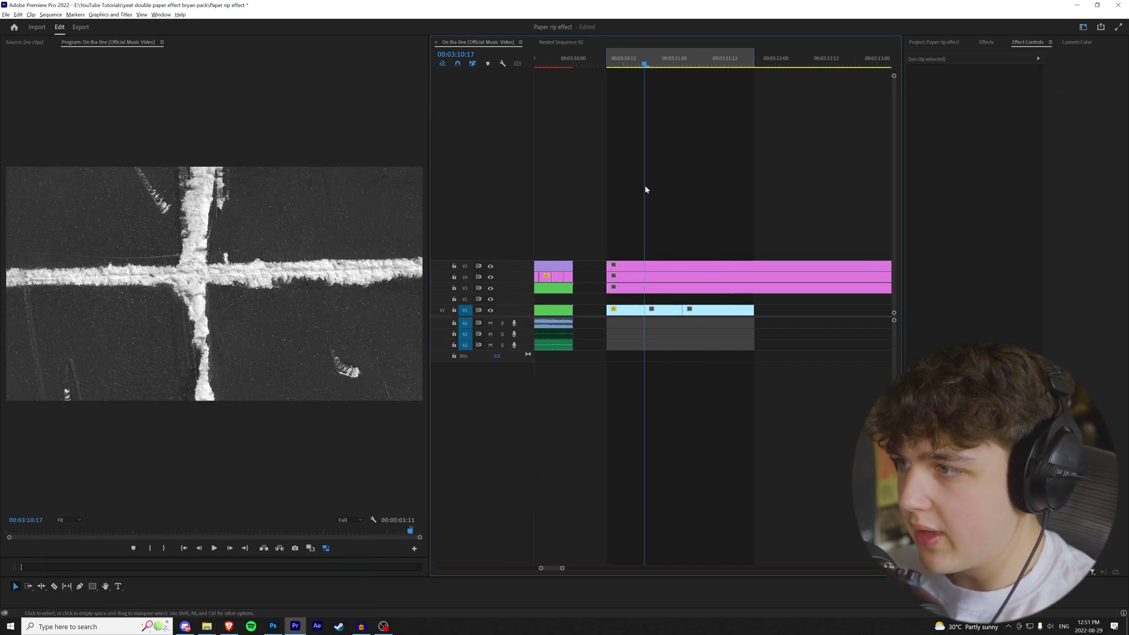
Cut the three black sheet clips to three frames each and line them up end to end on V3
left_click(615, 64)
key("=")
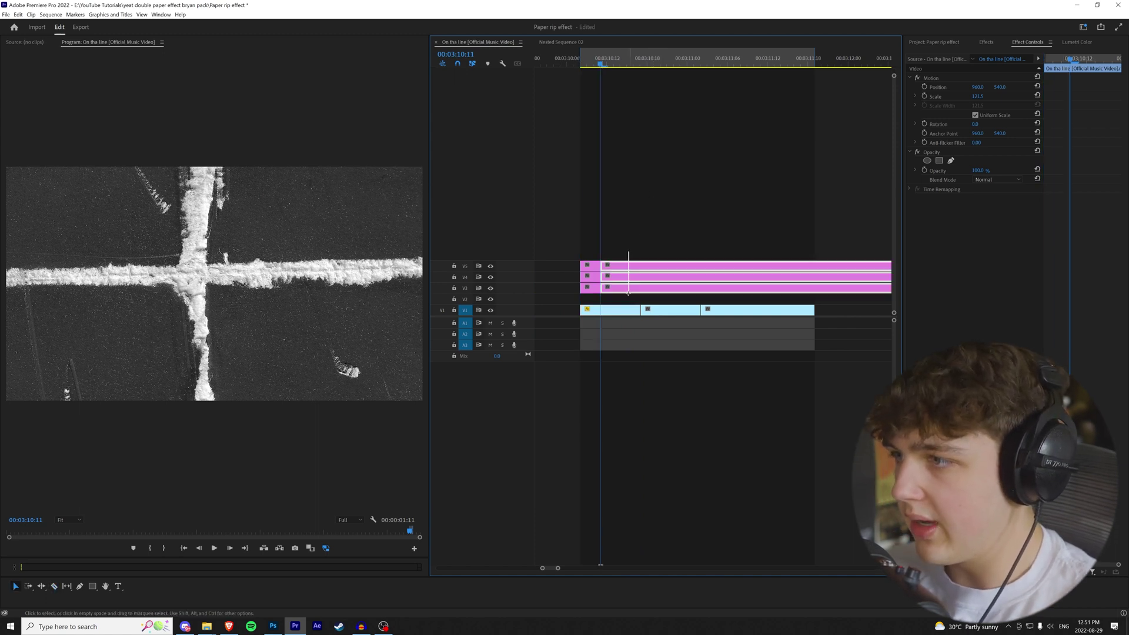
left_click_drag(629, 293, 628, 293)
key("Delete")
left_click_drag(592, 277, 636, 268)
left_click_drag(611, 276, 611, 288)
left_click_drag(631, 267, 631, 288)
left_click(590, 64)
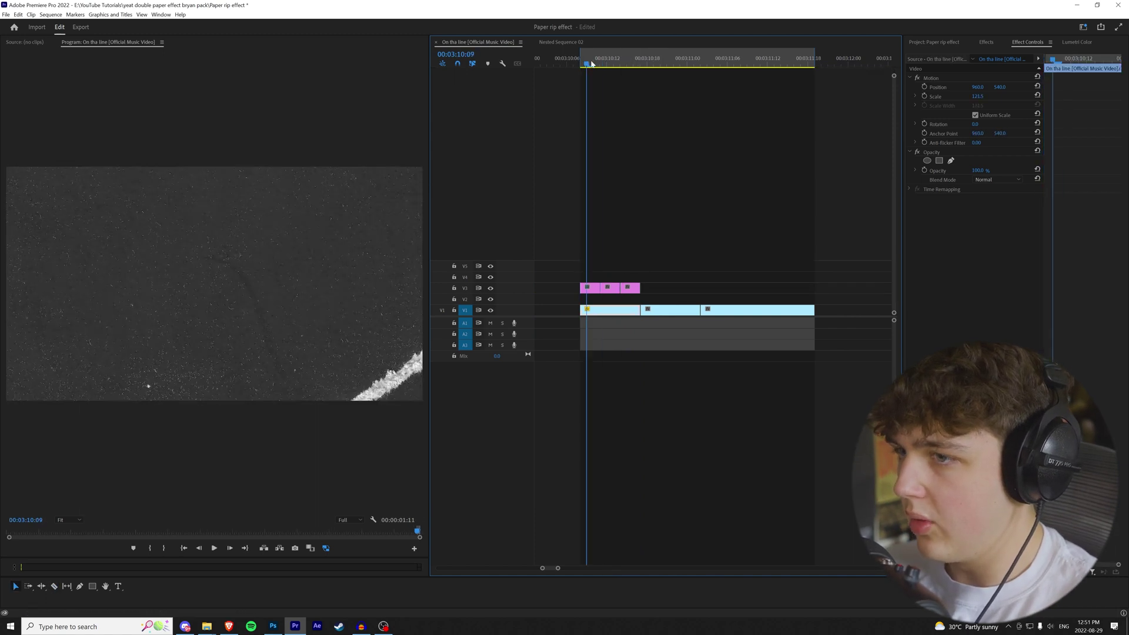
left_click_drag(591, 61, 615, 65)
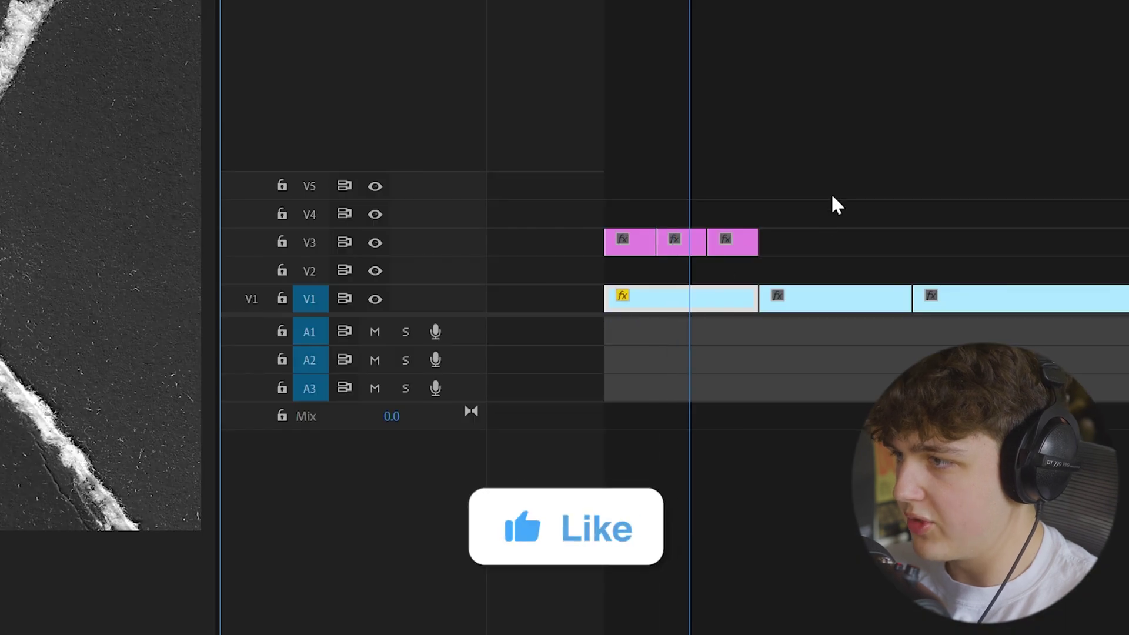
left_click_drag(831, 194, 628, 241)
left_click(828, 185)
Scale and rotate each of the three black sheet images so its torn creases fit across the video frame
scroll(763, 250, "down", 5)
scroll(763, 250, "up", 4)
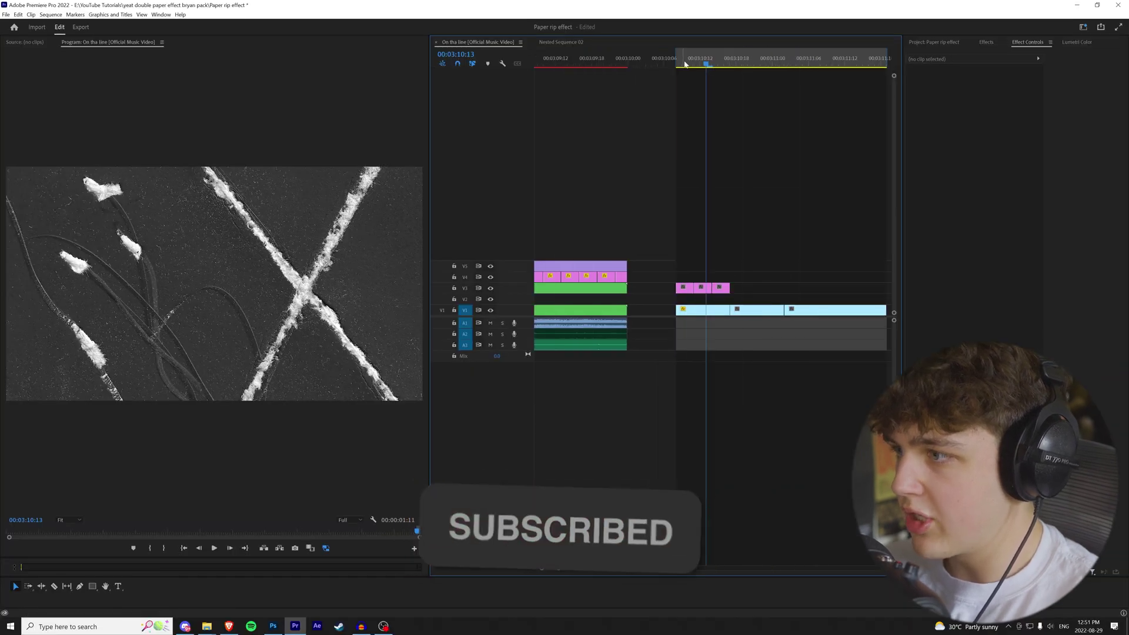
left_click(685, 64)
left_click(684, 287)
left_click_drag(975, 96, 1000, 87)
left_click(698, 58)
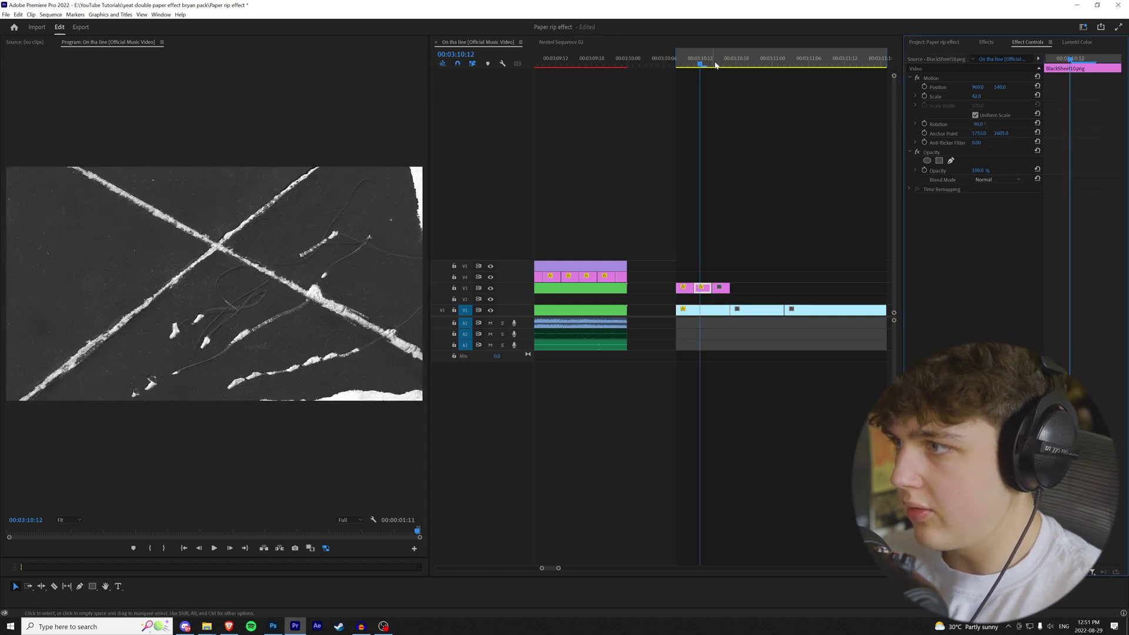
left_click(716, 60)
left_click_drag(976, 96, 930, 96)
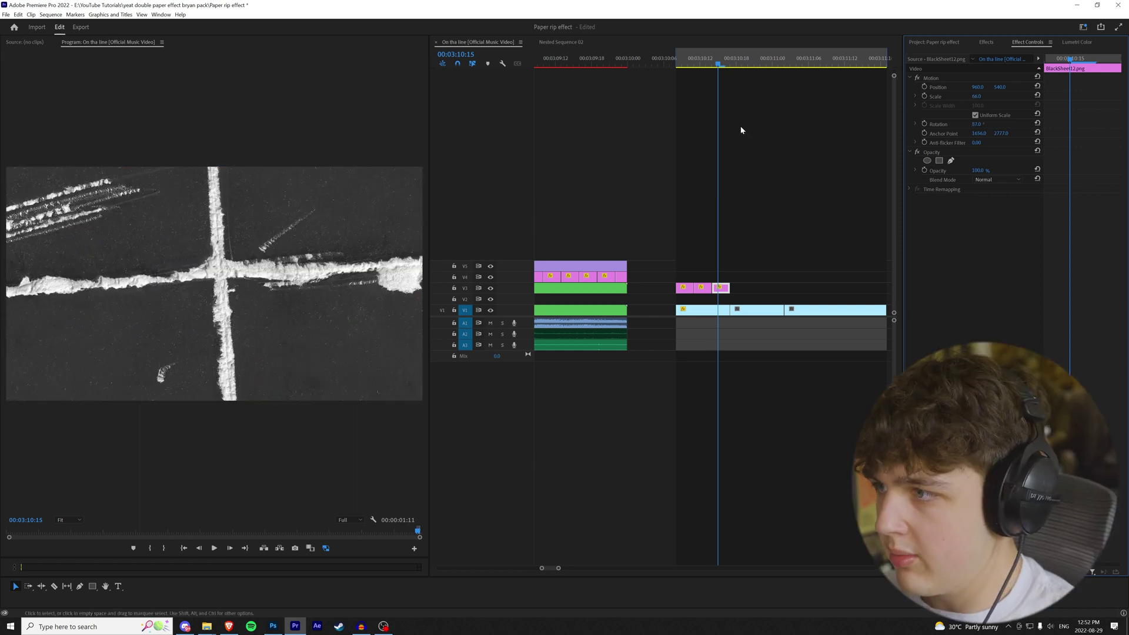
left_click(740, 130)
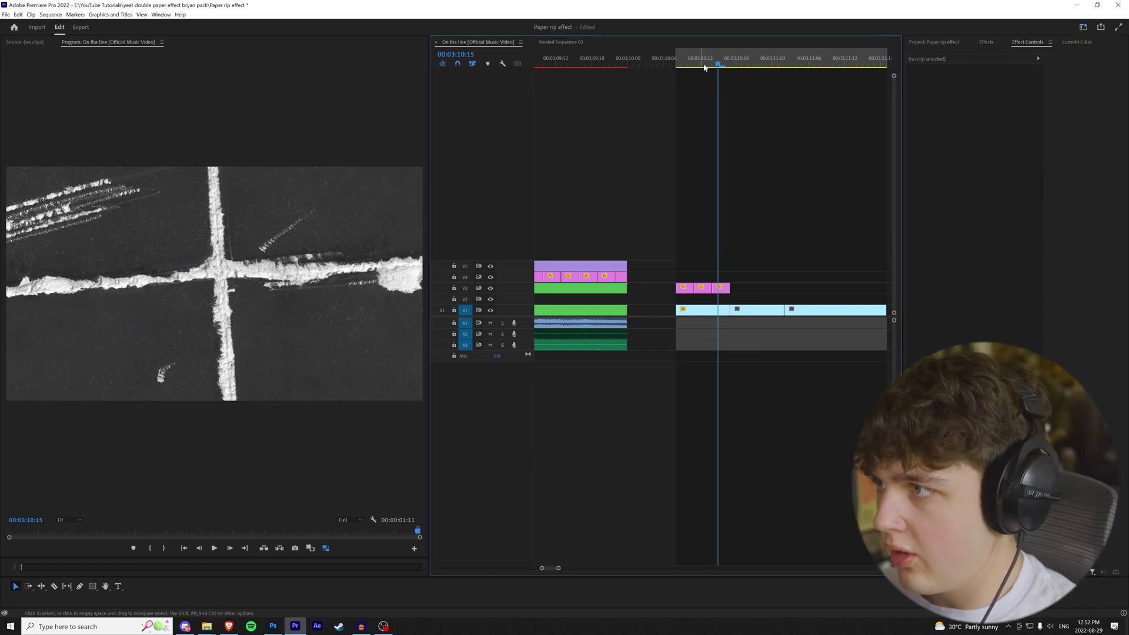
Duplicate the three-sheet group along V3 until it covers all the footage, and nest the sheet clips into one sequence
scroll(775, 309, "down", 5)
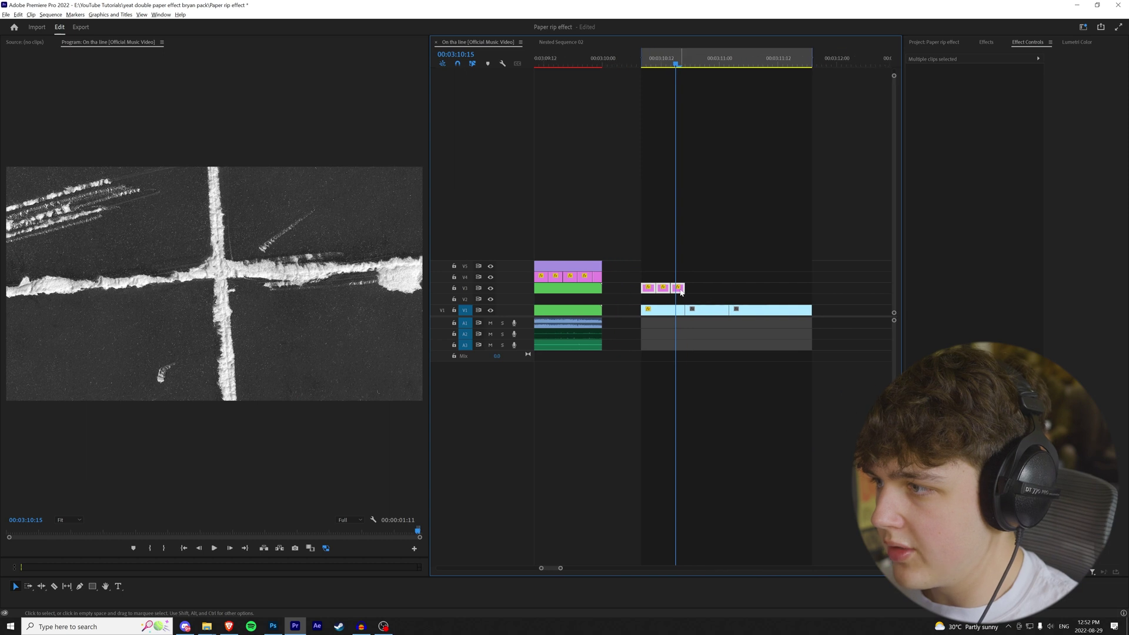
mouse_move(680, 290)
left_mouse_down()
mouse_move(807, 289)
mouse_move(665, 289)
left_mouse_up()
left_click(845, 285)
scroll(823, 296, "up", 2)
scroll(809, 292, "down", 2)
right_click(680, 288)
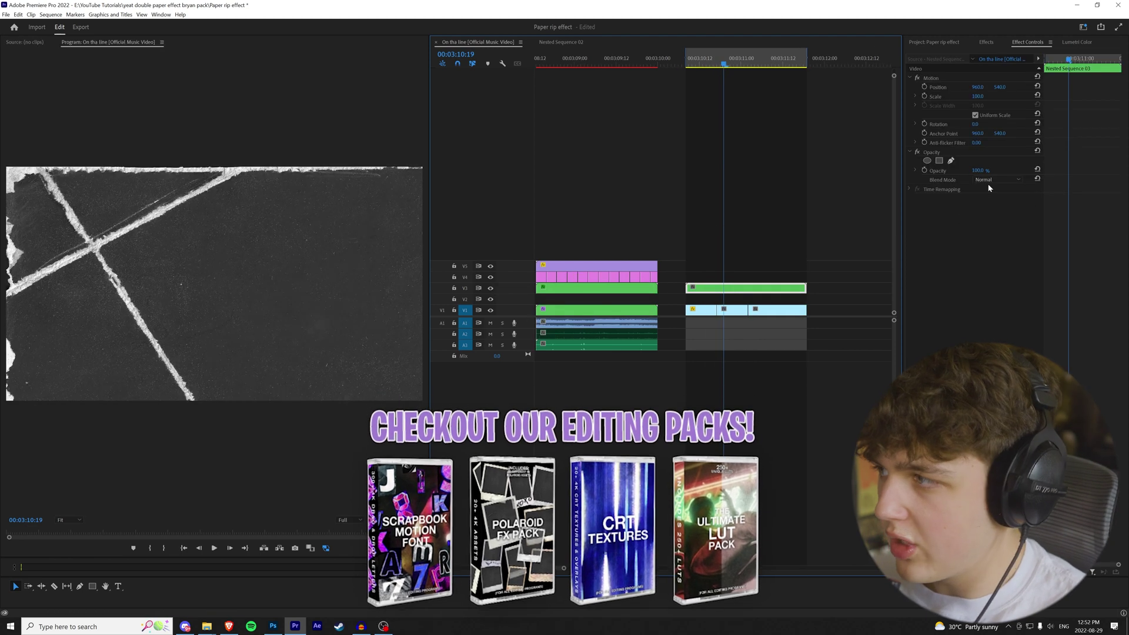
Try the Darken, Darker Color and Lighten blend modes on the nested paper sequence, and settle on Vivid Light
left_click(993, 179)
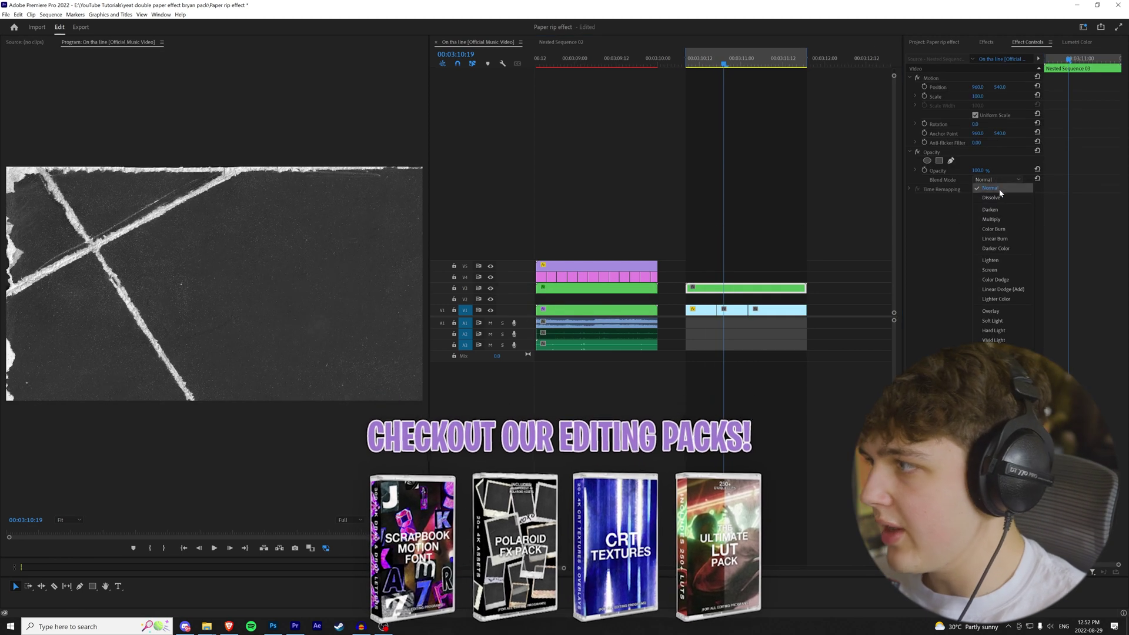
left_click(932, 208)
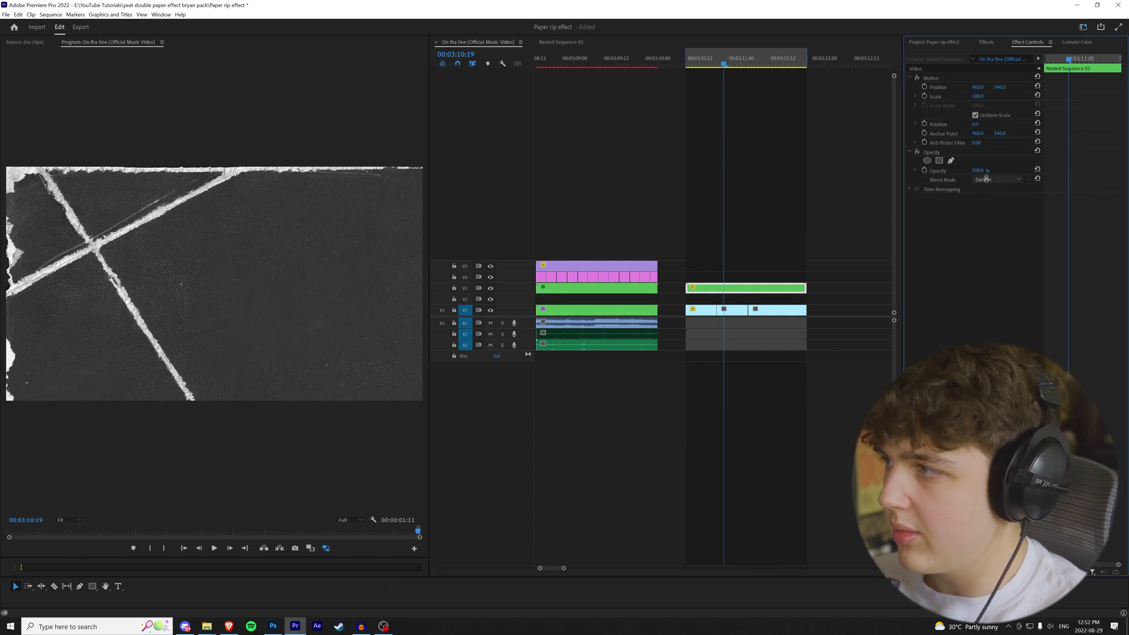
scroll(985, 179, "down", 1)
scroll(986, 178, "down", 1)
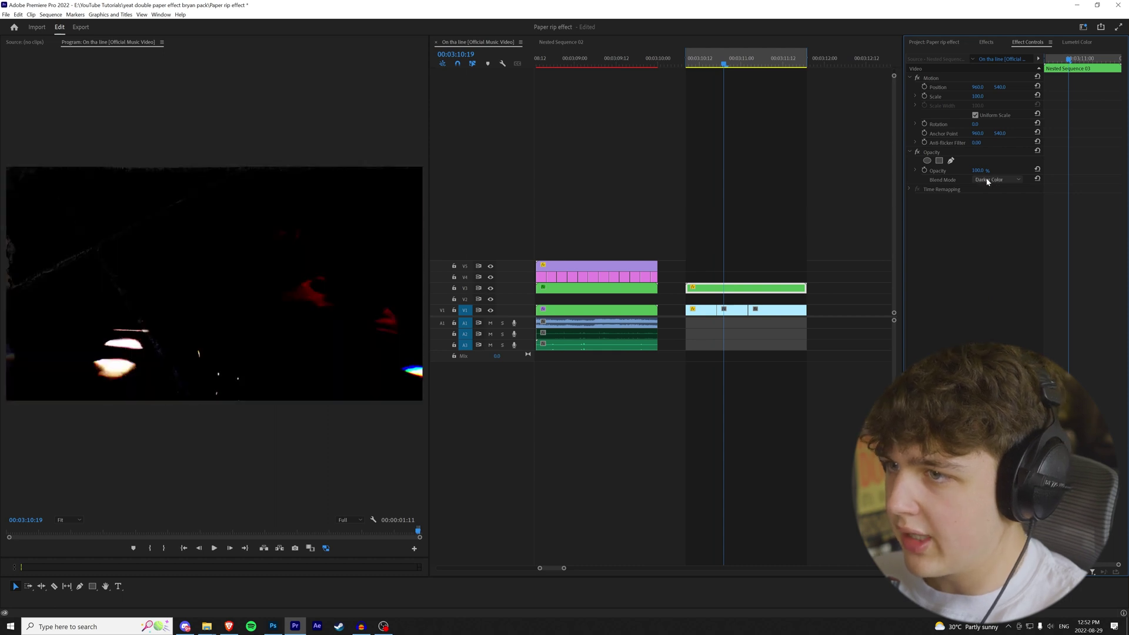
scroll(987, 180, "down", 1)
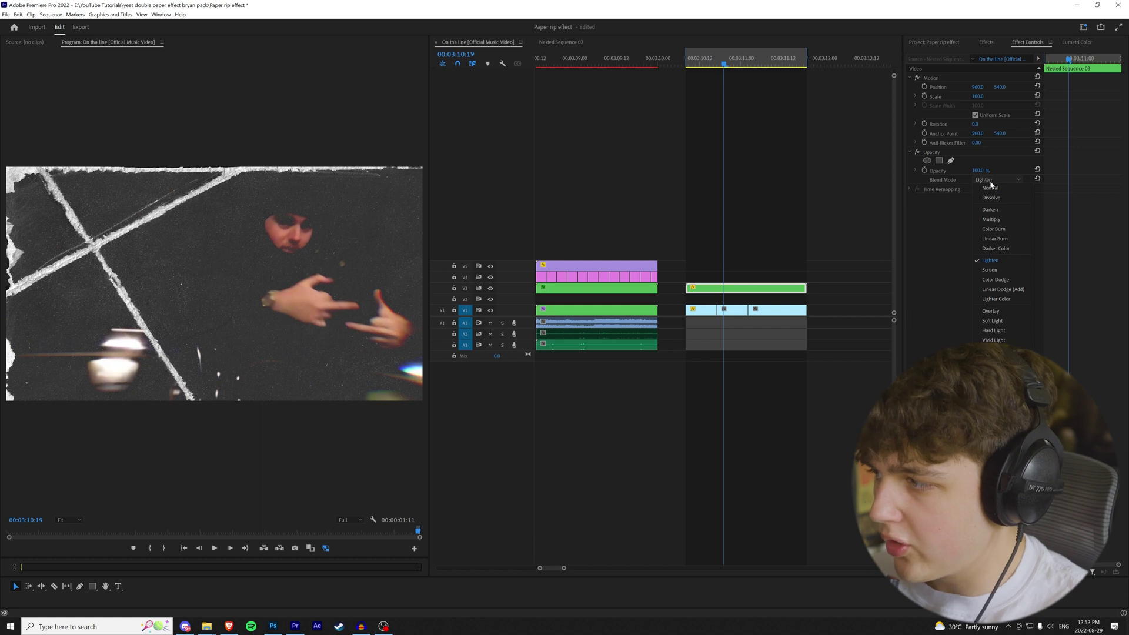
left_click(1006, 340)
Nest the three footage clips on V1 into a single sequence
left_click_drag(692, 62, 685, 88)
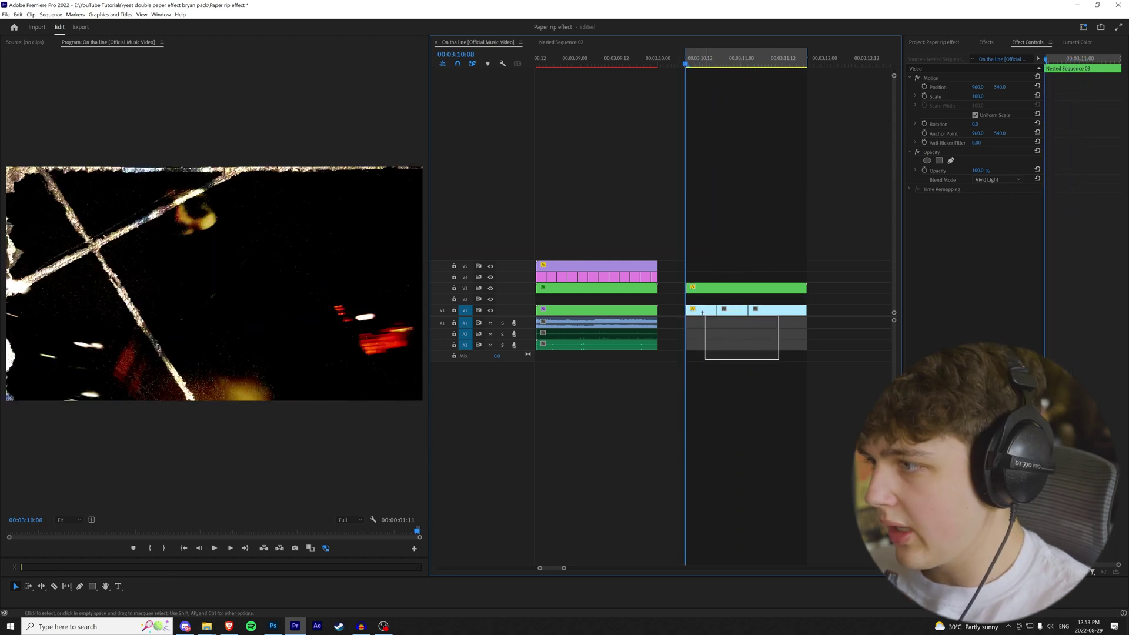
right_click(726, 312)
left_click(747, 429)
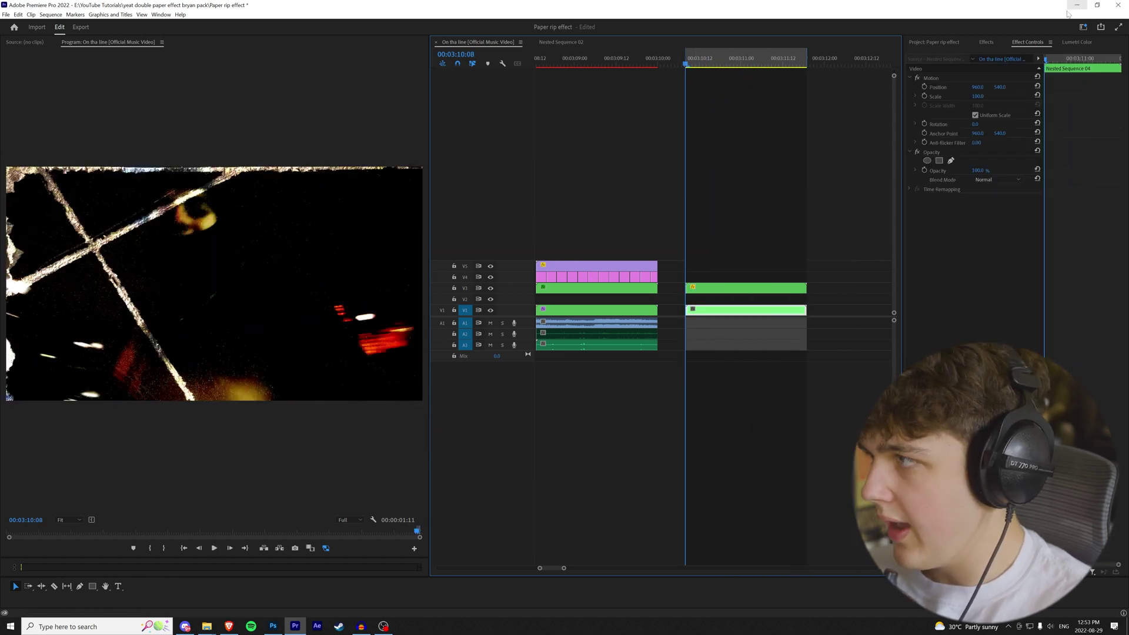
In Lumetri Color, set the nested footage's highlights and whites to 100, contrast to -100 and exposure to about 1.4
left_click(1077, 43)
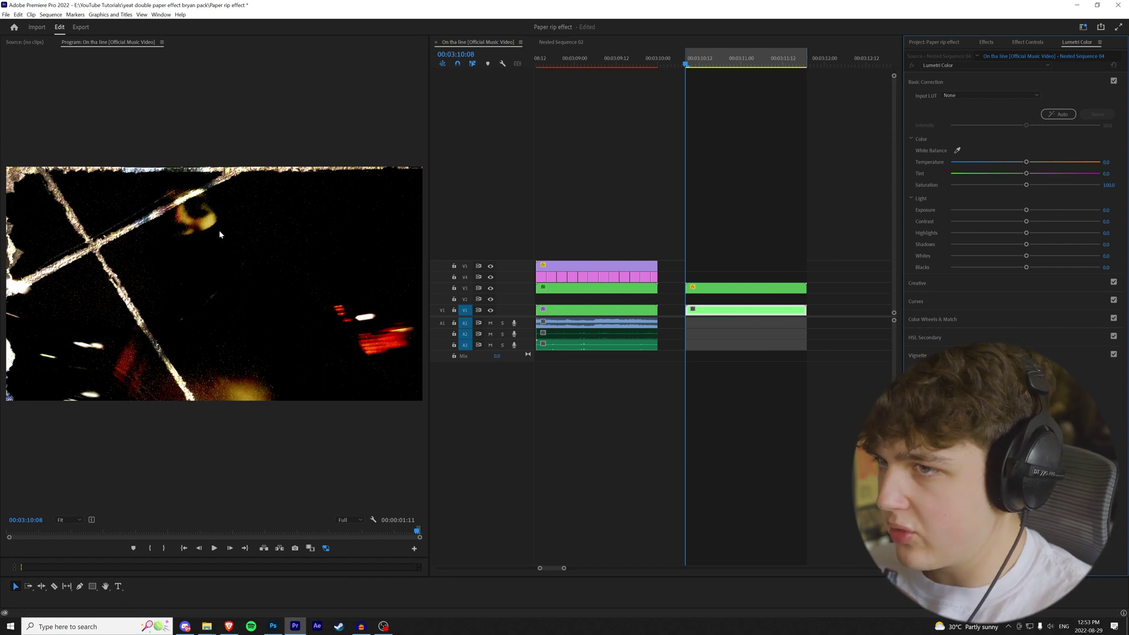
left_click_drag(1030, 235, 1100, 233)
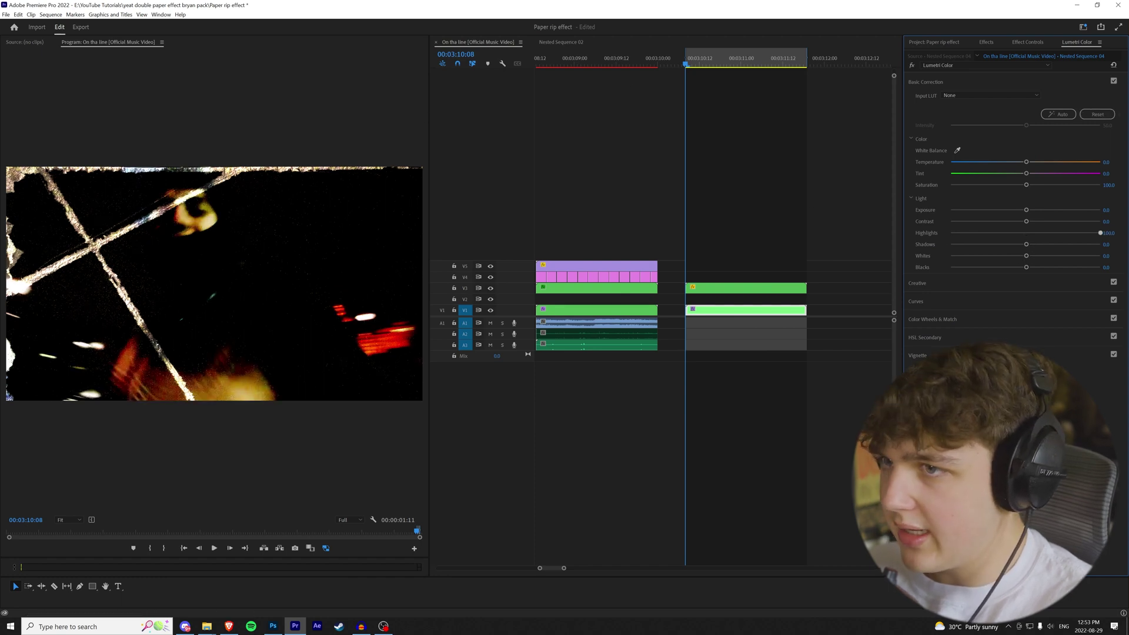
left_click_drag(1025, 255, 1100, 256)
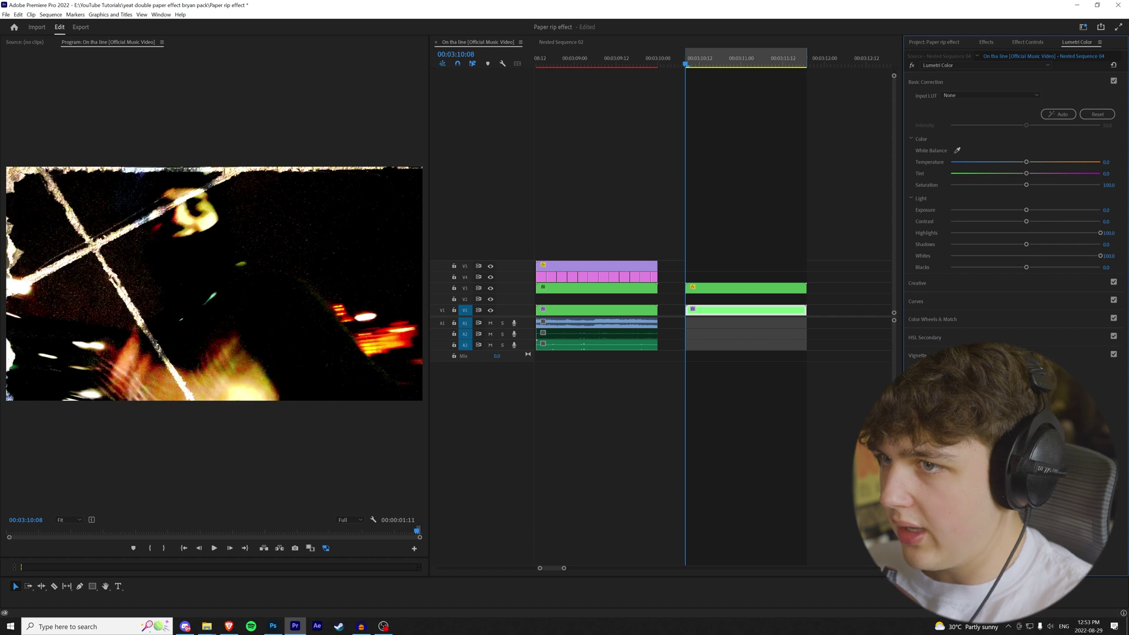
left_click_drag(1026, 221, 1046, 210)
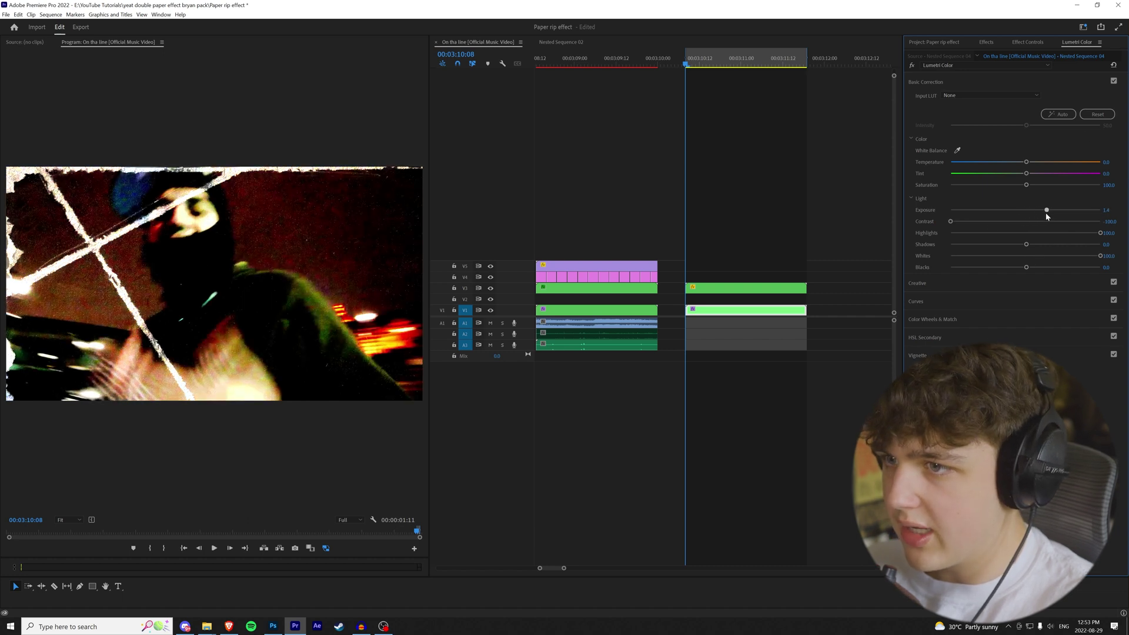
mouse_move(1026, 267)
left_mouse_down()
mouse_move(1000, 268)
mouse_move(1027, 267)
left_mouse_up()
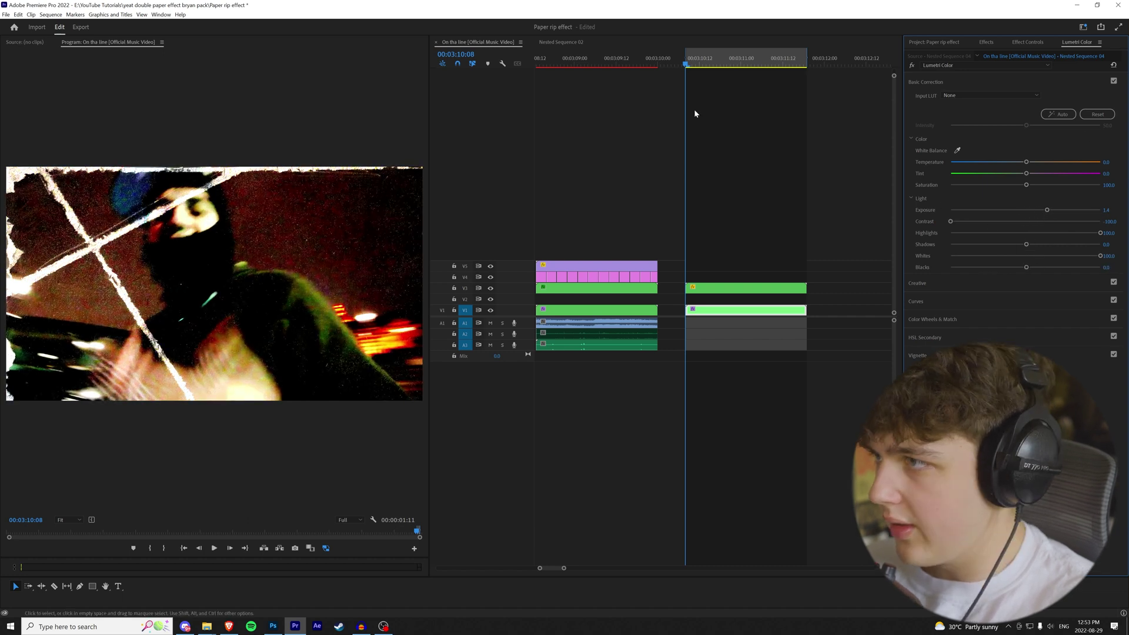
Cool the nested footage to a temperature of about -44, shift its tint toward green to about -35, and preview it
left_click_drag(691, 60, 755, 64)
left_click_drag(1025, 162, 996, 179)
double_click(997, 163)
left_click_drag(721, 61, 714, 65)
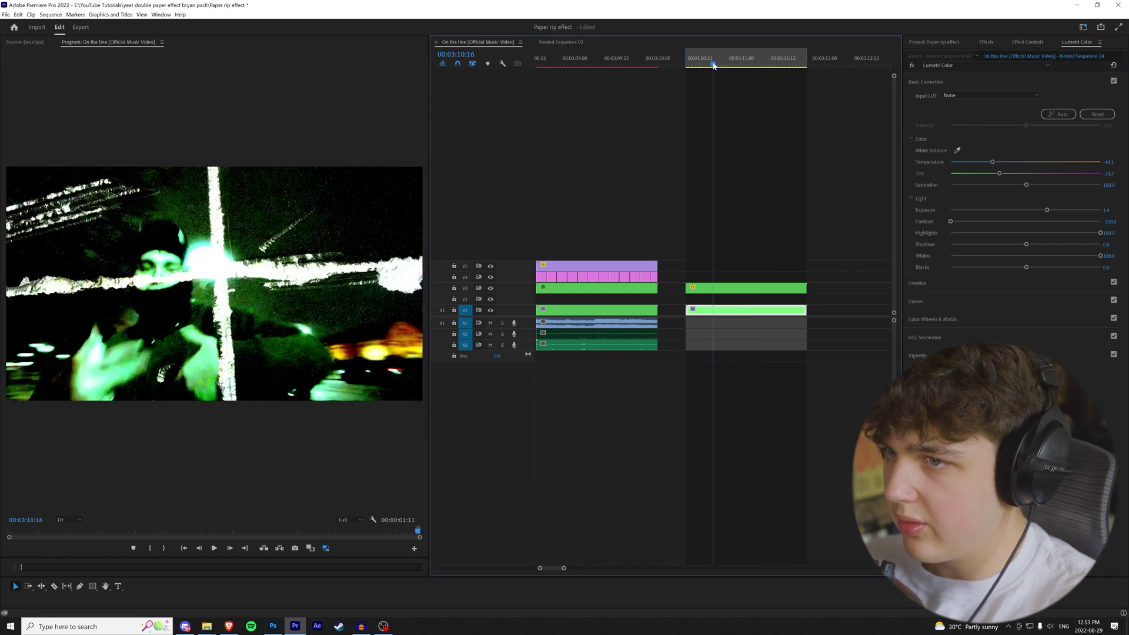
key("space")
key("space")
Move the paper nest up to V4 and, after checking the finished example, duplicate the graded footage nest onto V2
left_click(741, 289)
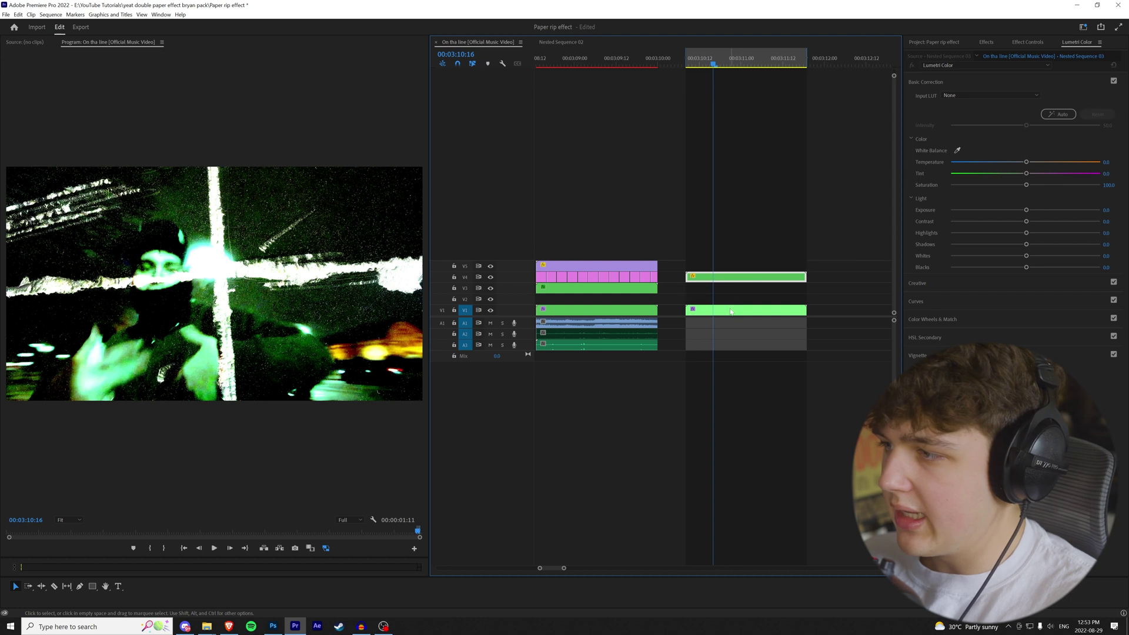
left_click_drag(569, 61, 566, 64)
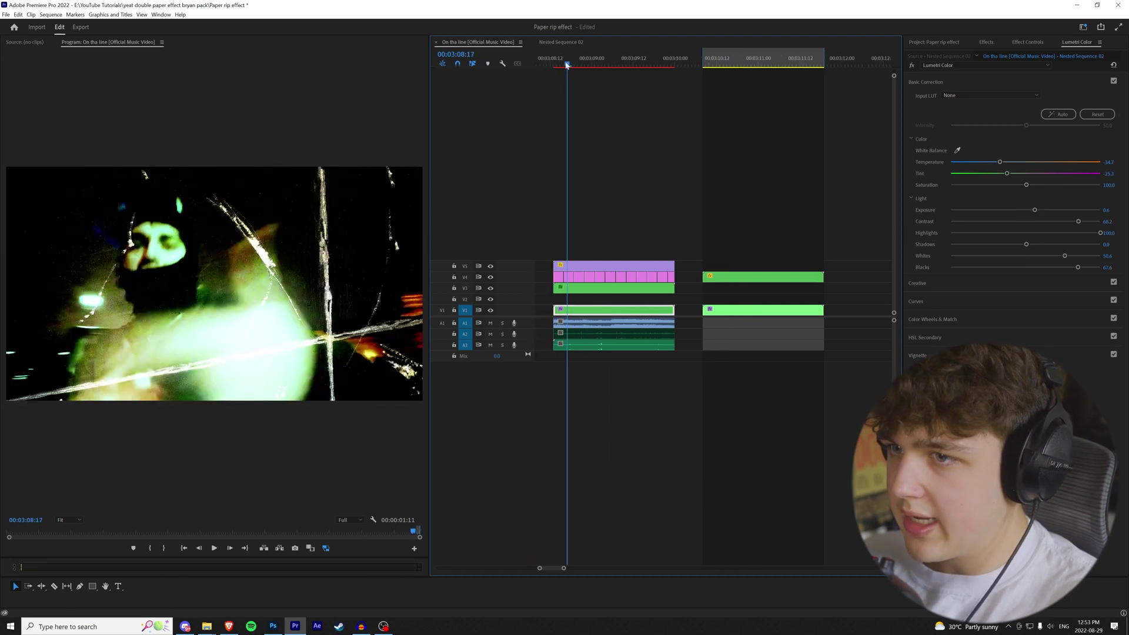
left_click(594, 291)
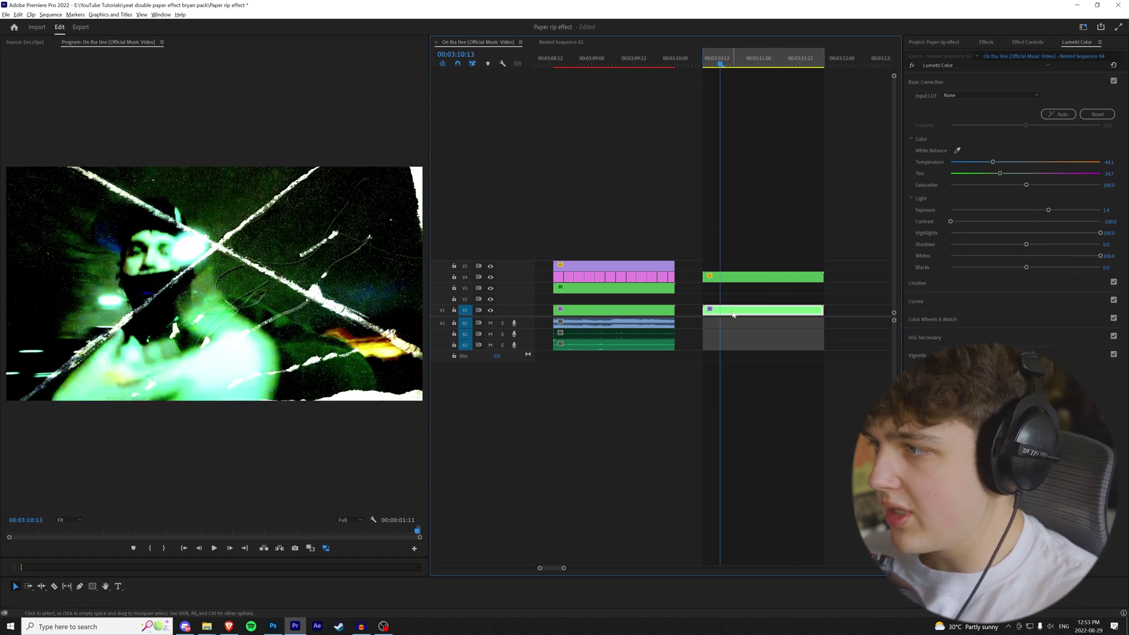
left_click_drag(733, 315, 739, 305)
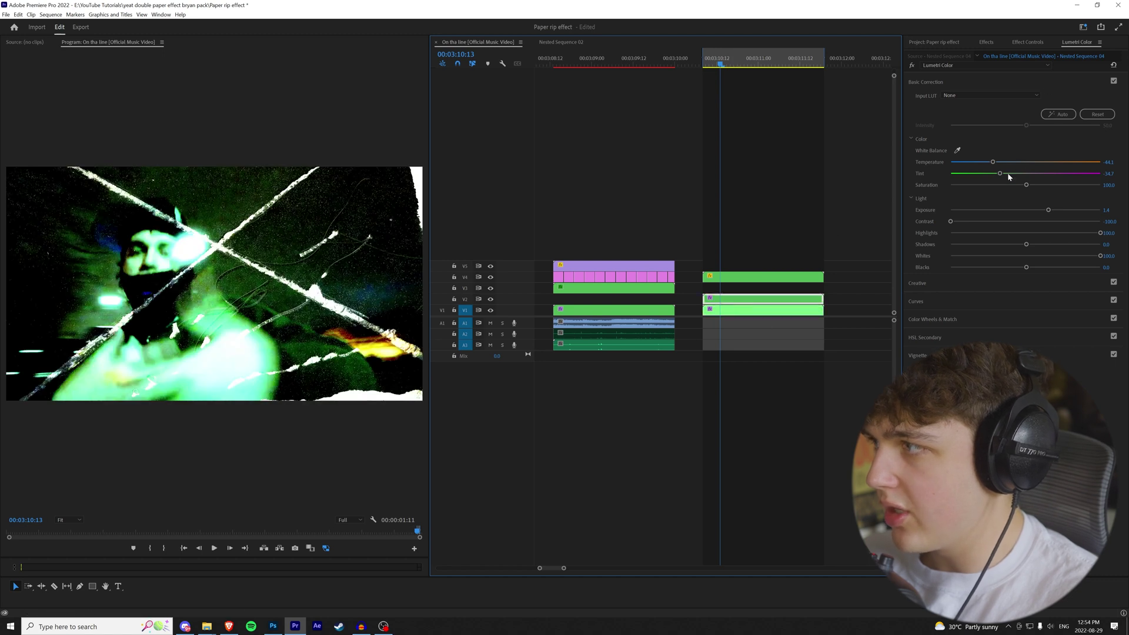
Warm the V2 footage copy's temperature to about -2.4 and apply the Vintage Glow preset to it
left_click(1005, 163)
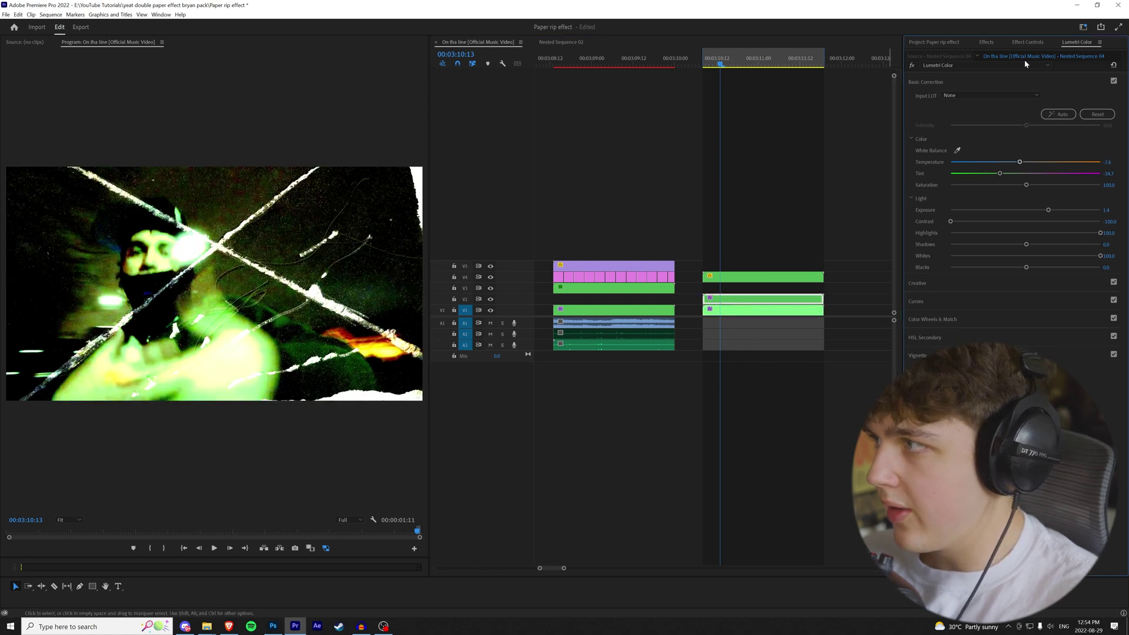
left_click_drag(1024, 59, 1023, 59)
left_click(749, 305)
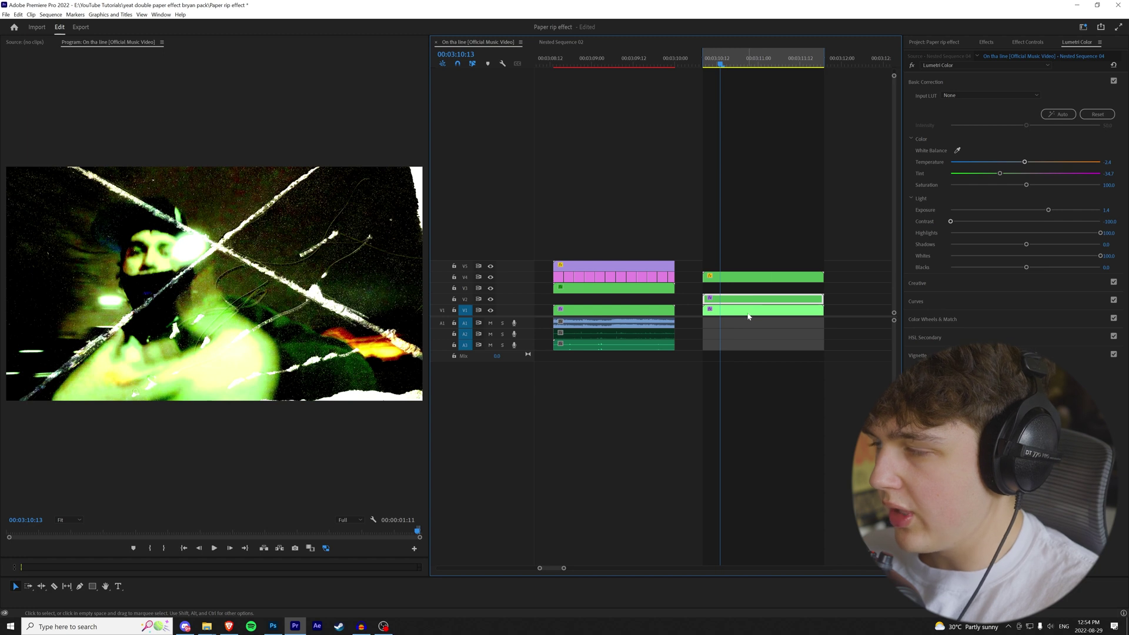
left_click(986, 41)
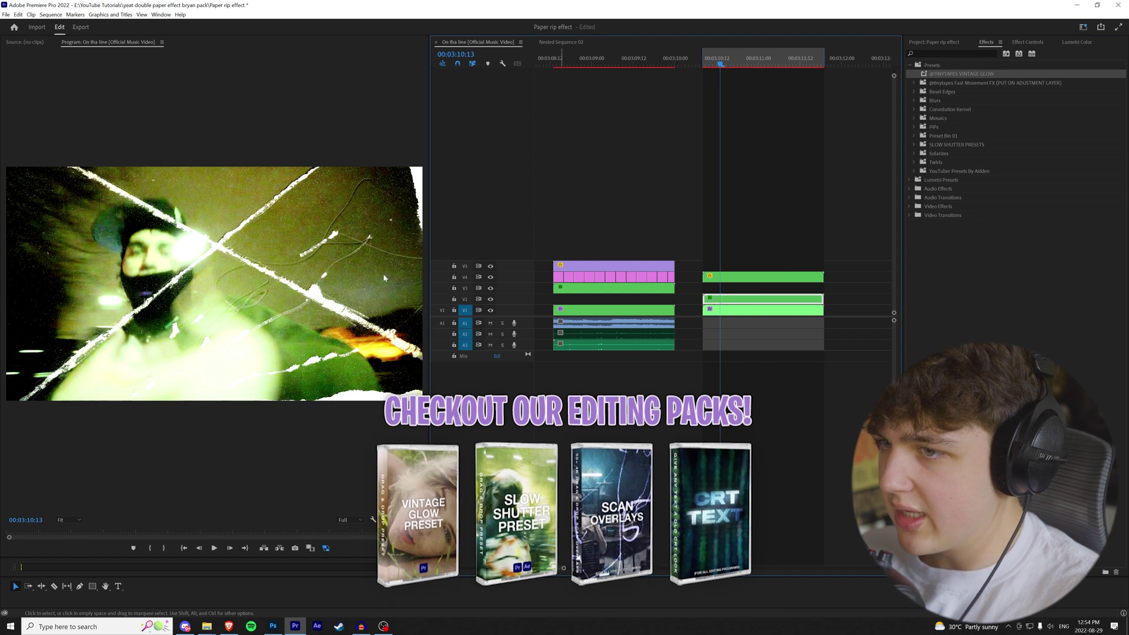
key("shift+e")
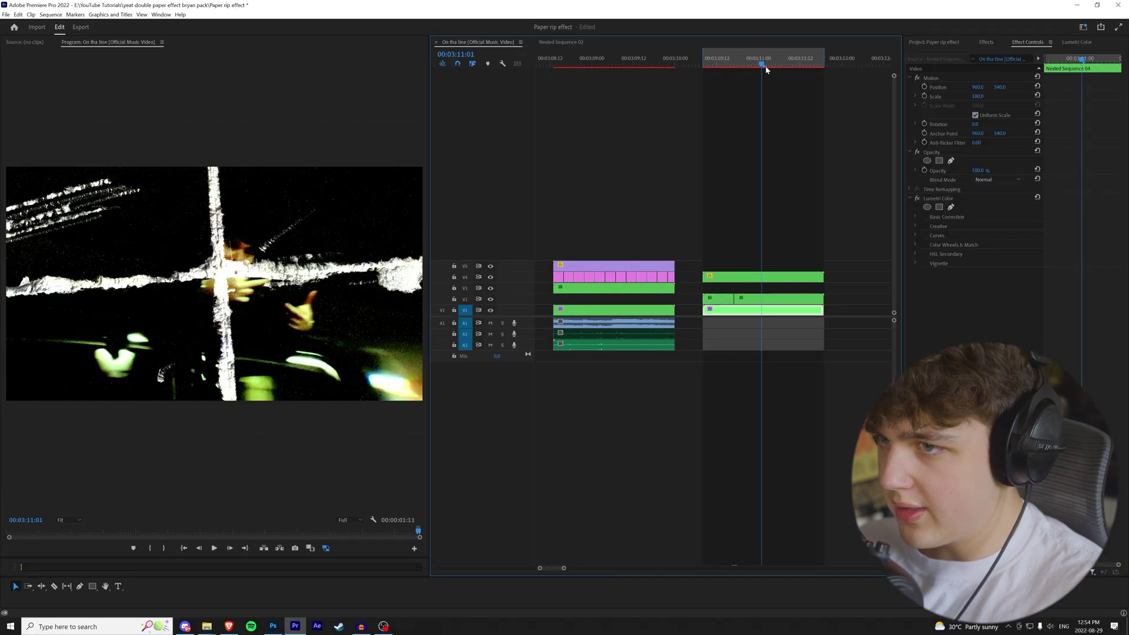
Split the V2 footage copy at 00:03:11:02 and place a short adjustment layer on V3 over each of its two cuts
left_click(766, 69)
key("c")
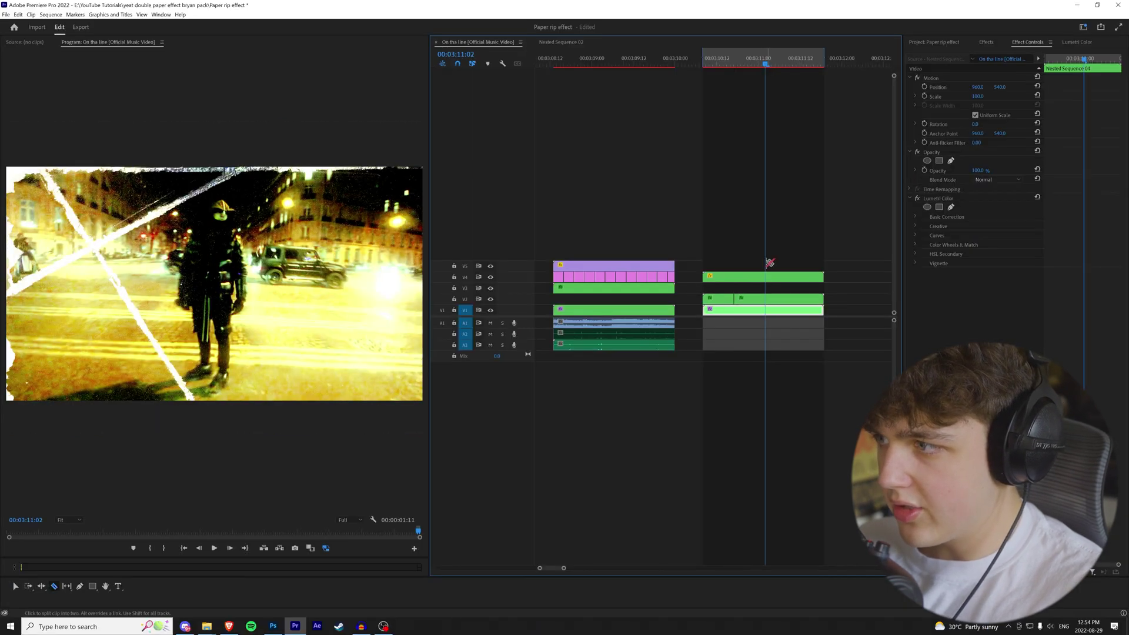
right_click(1001, 357)
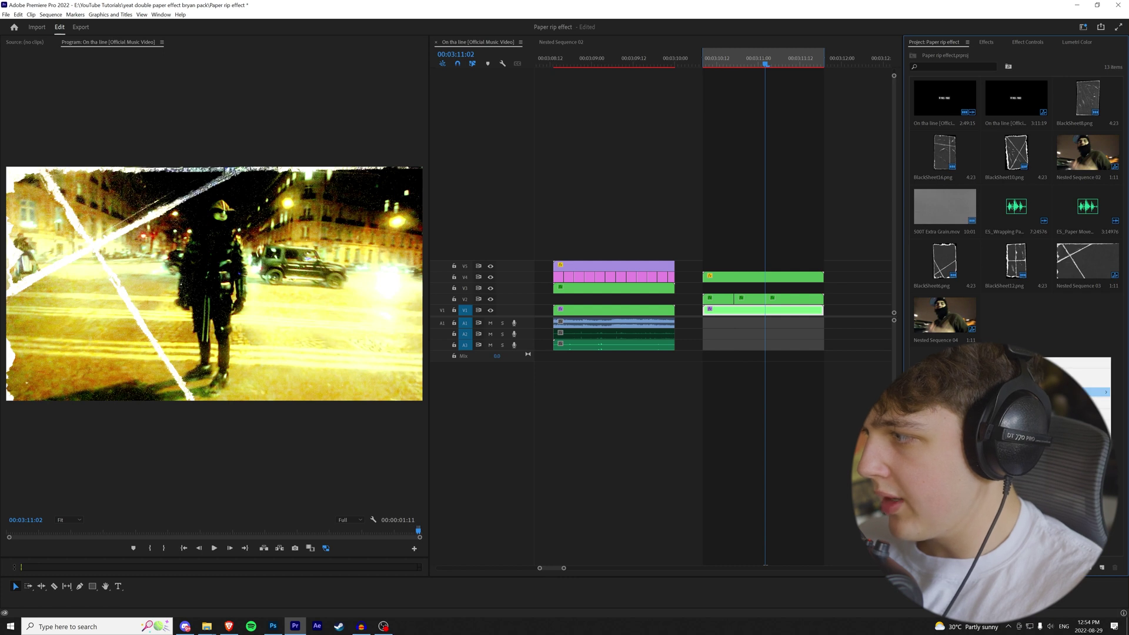
left_click_drag(1036, 326, 799, 282)
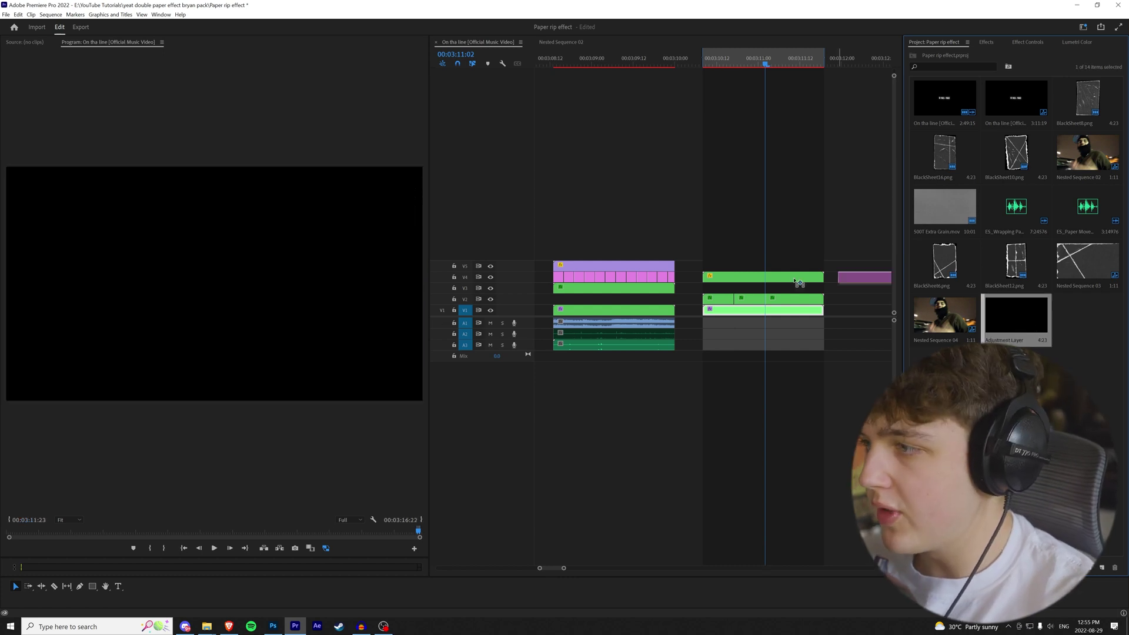
left_click_drag(728, 292, 727, 291)
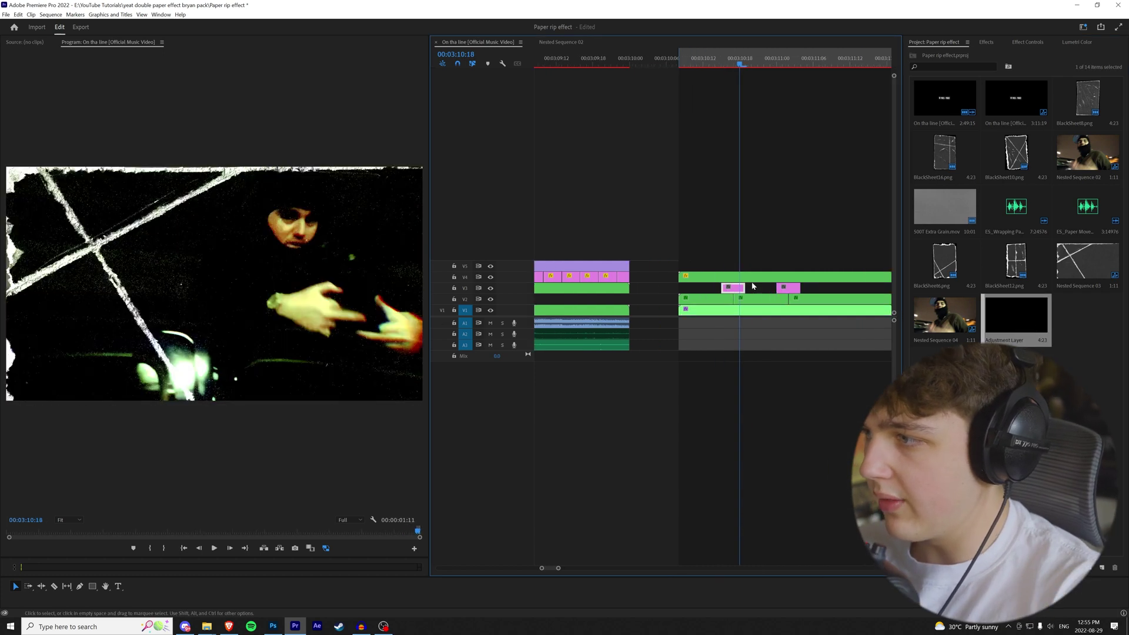
scroll(758, 286, "down", 1)
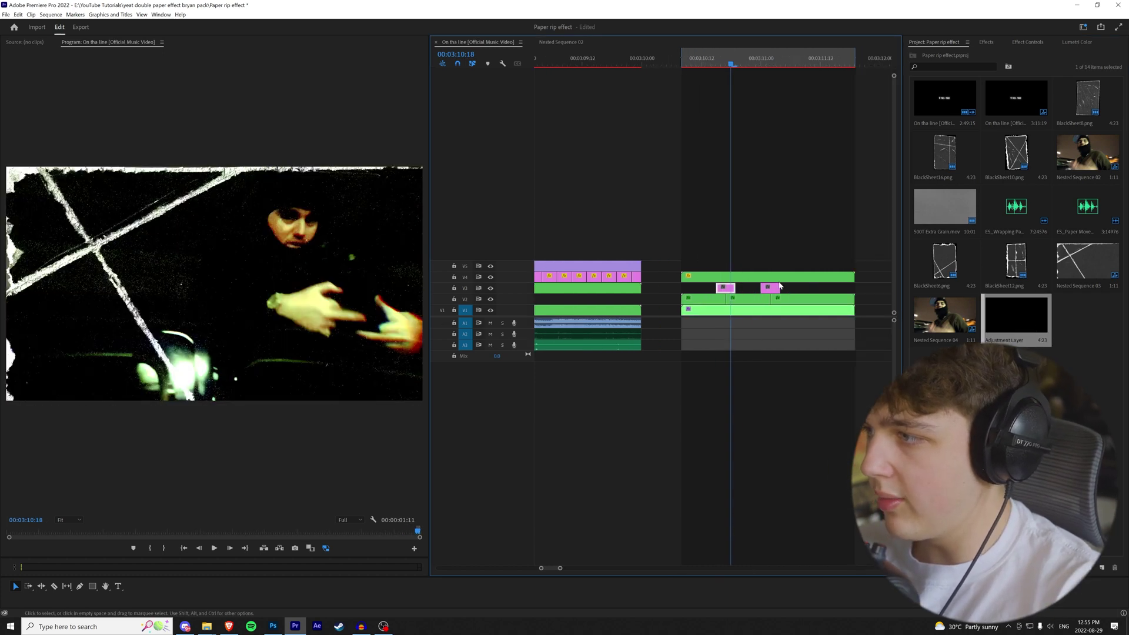
scroll(778, 289, "down", 1)
Apply Faster Movement presets to the V3 adjustment layers, starting with Faster Movement 1 on the first one, and play the section
left_click(667, 61)
left_click(682, 63)
left_click(986, 42)
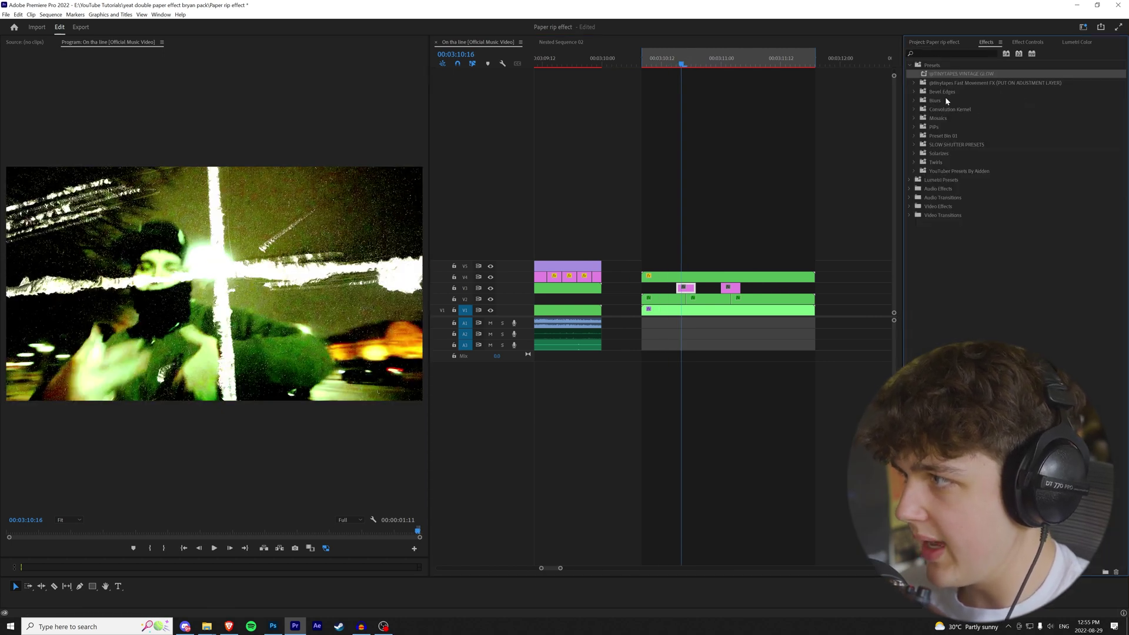
left_click(913, 83)
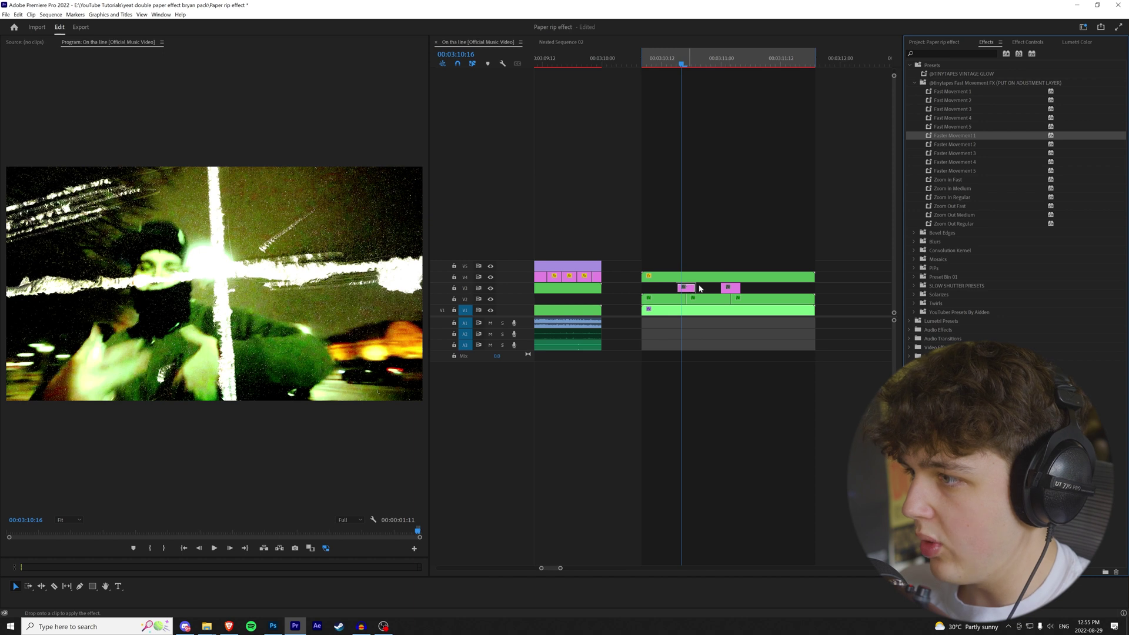
left_click(645, 59)
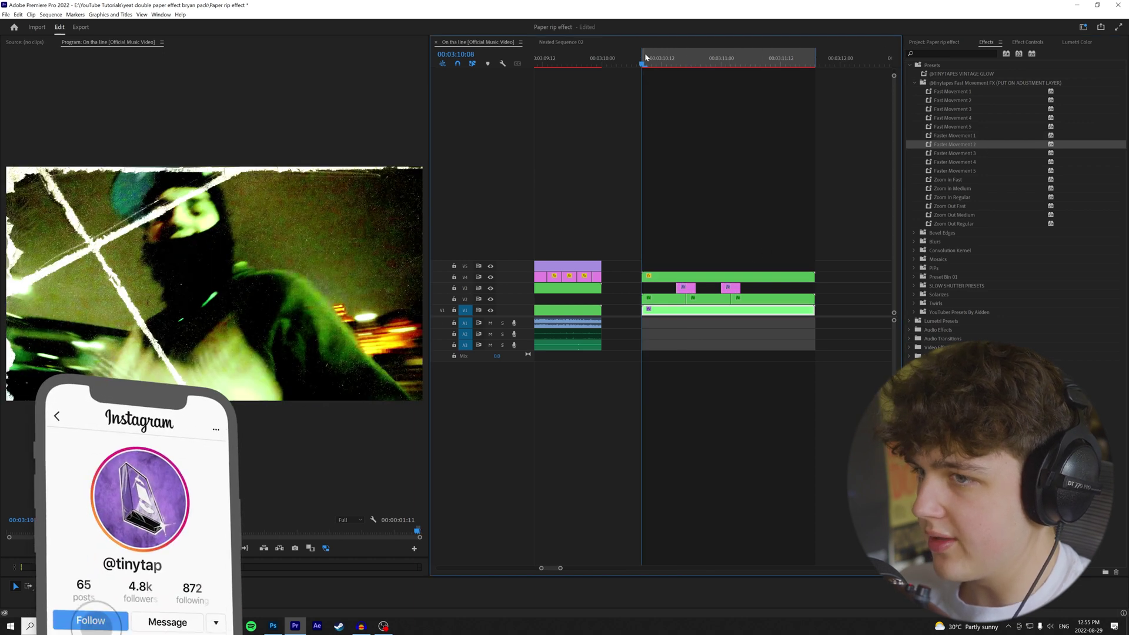
key("space")
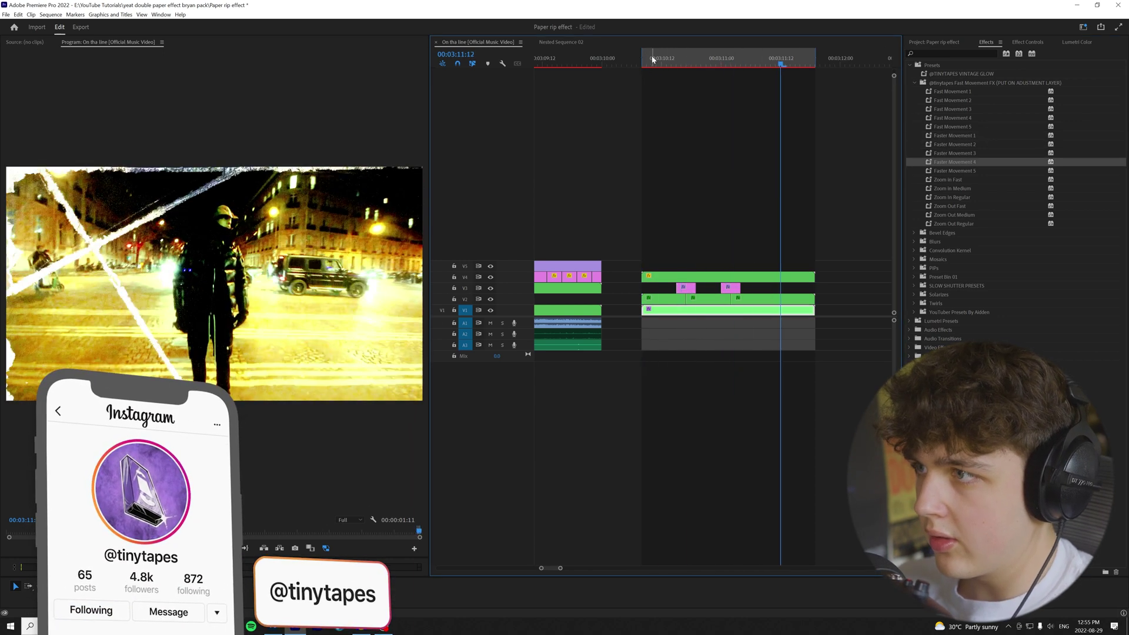
Replay the section to check the movement at both transitions, undoing the last two changes
left_click_drag(686, 288, 730, 269)
left_click(731, 288)
key("space")
key("space")
left_click(667, 59)
key("ctrl+z")
key("ctrl+z")
key("space")
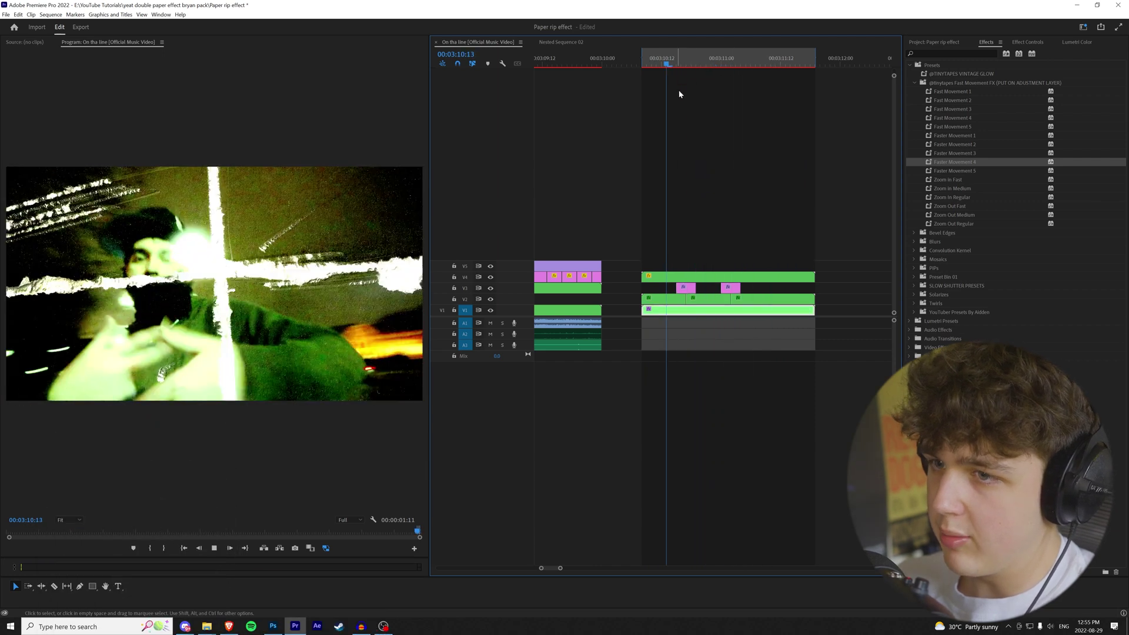
key("space")
Try a duplicate of the paper nest on V5 with the Vintage Glow preset, scrub through it and delete the duplicate
left_click_drag(702, 277, 704, 268)
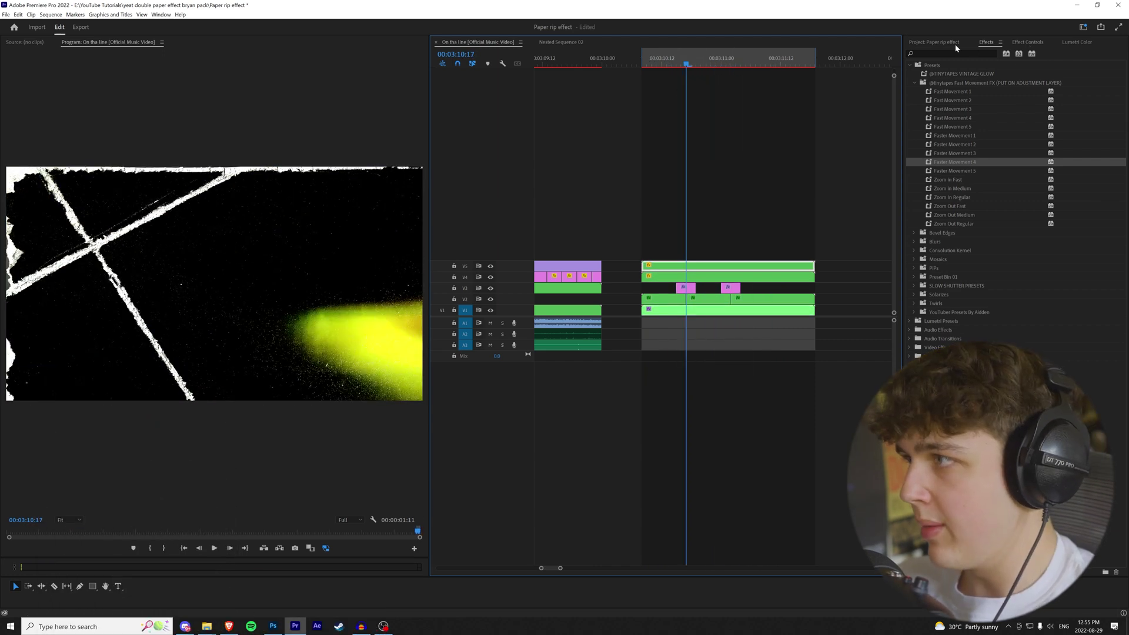
left_click_drag(940, 74, 723, 273)
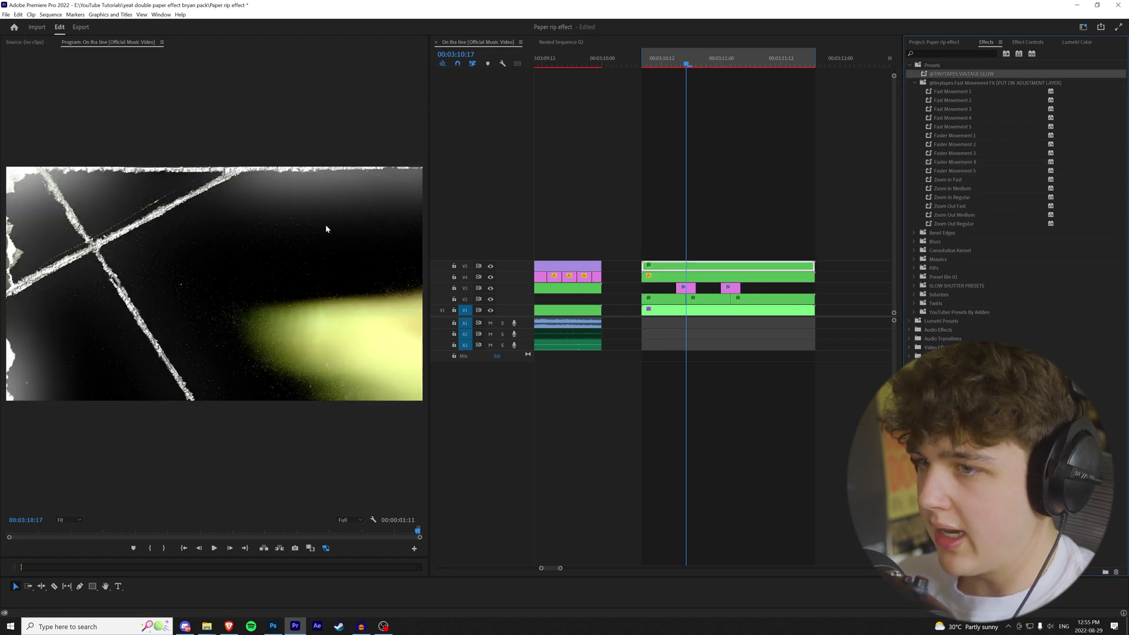
left_click_drag(683, 61, 711, 67)
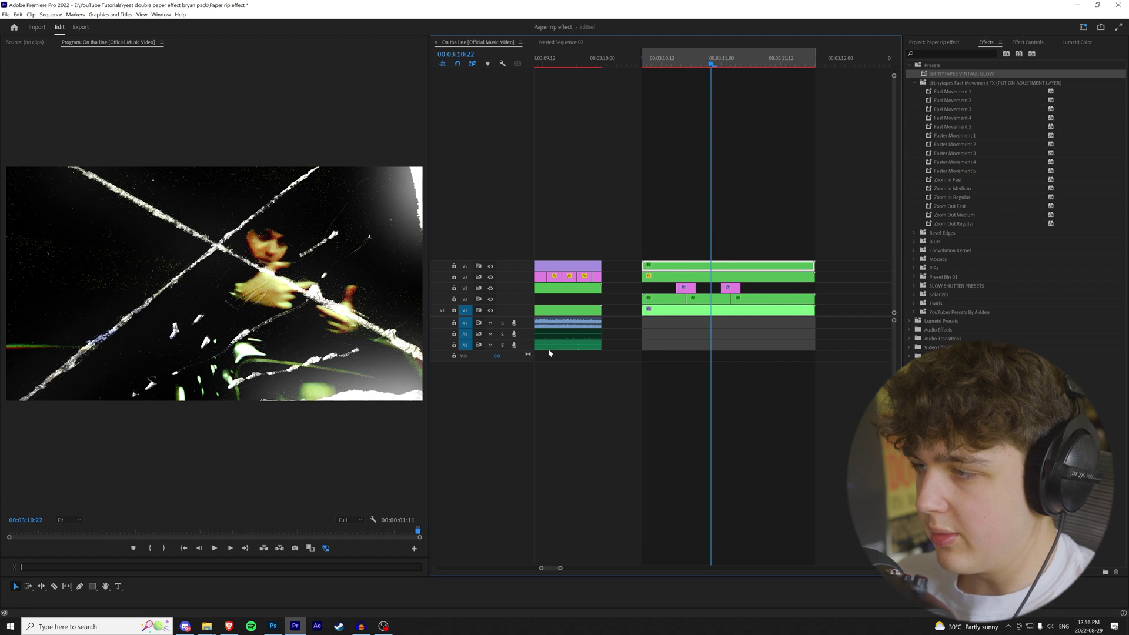
key("Delete")
Place the 500T Extra Grain.mov clip from the grain folder on V5 above the paper nest and remove its excess length
scroll(693, 335, "down", 1)
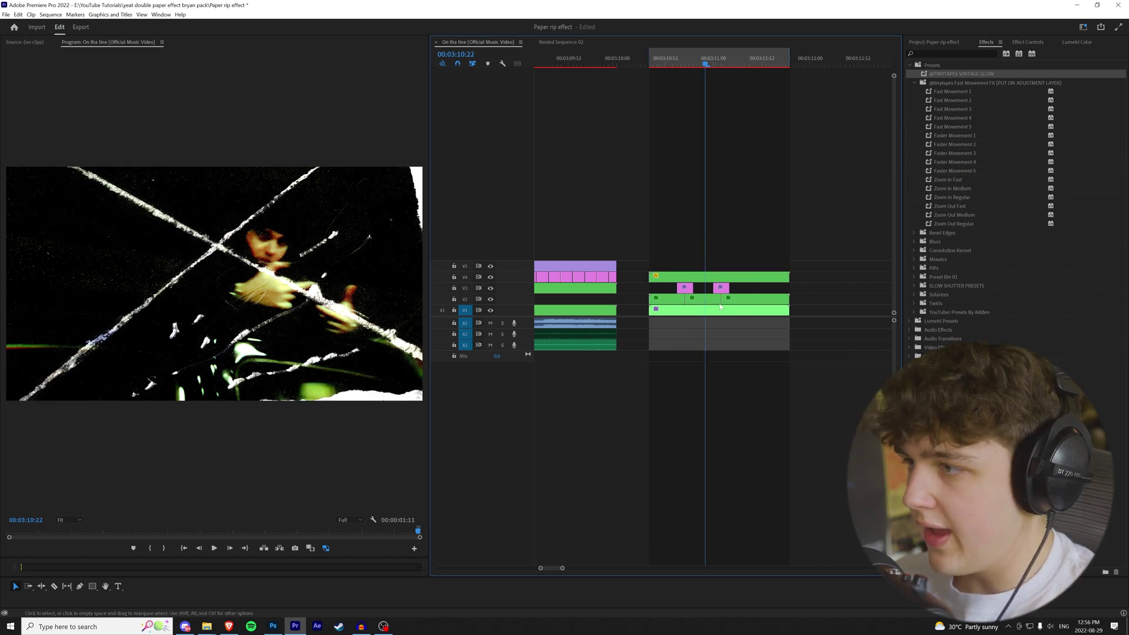
mouse_move(207, 630)
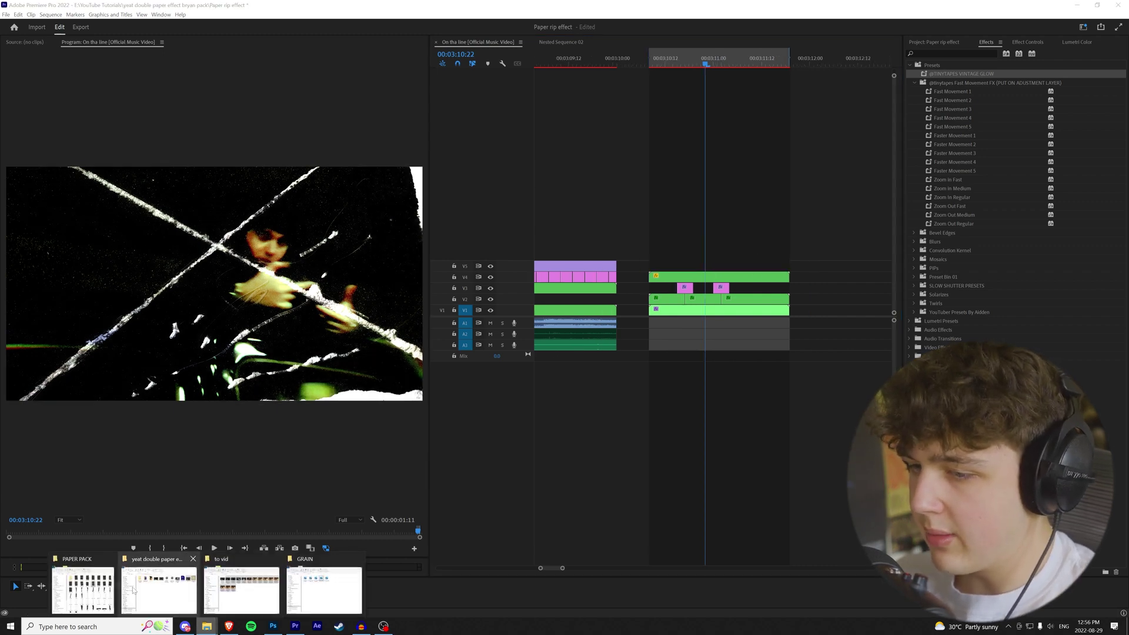
left_click_drag(905, 259, 650, 266)
key("Delete")
Scale the V5 grain clip to about 174 and set its blend mode to Overlay
left_click(758, 266)
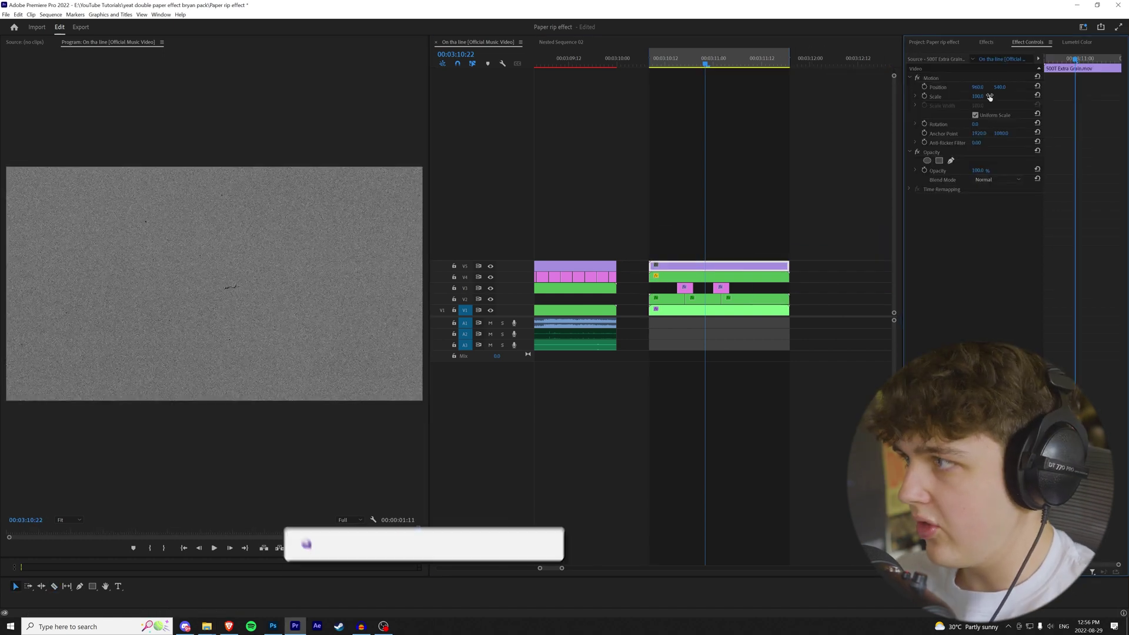
left_click(987, 180)
left_click(1020, 313)
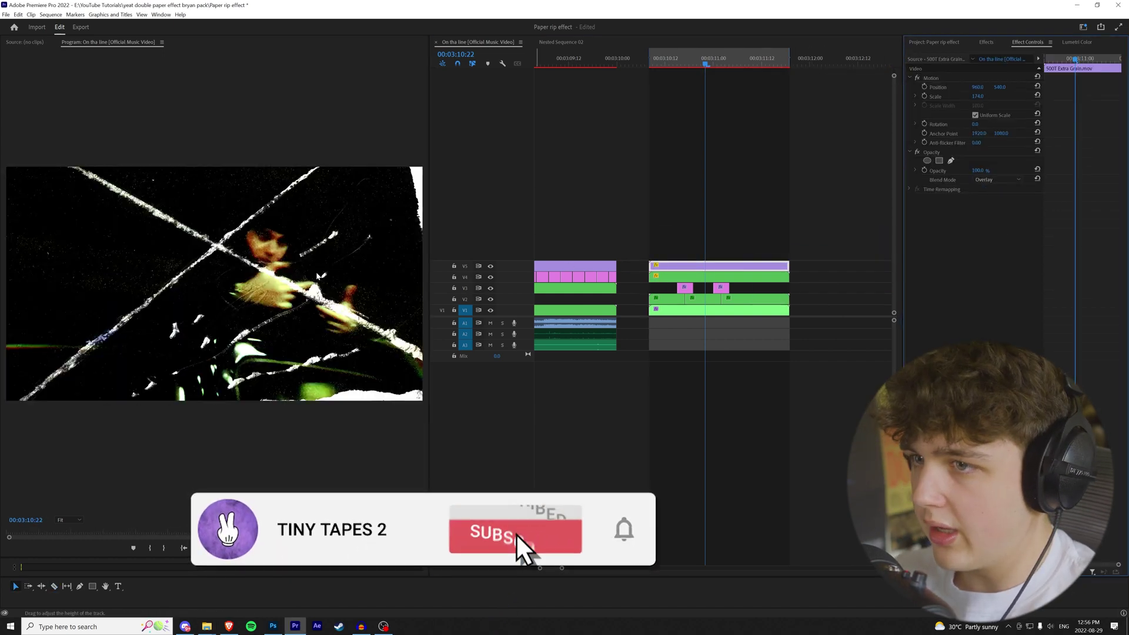